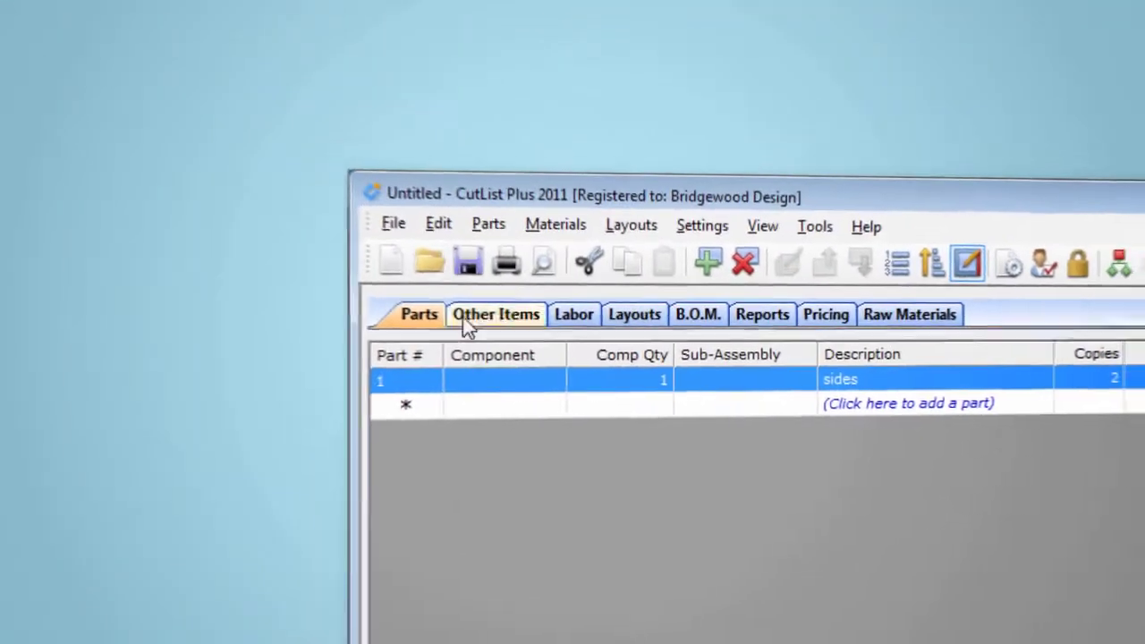
- Add an item to Other Items with the description Screws and a quantity of 33
click(460, 320)
click(553, 221)
text(Screws)
key(Tab)
text(33)
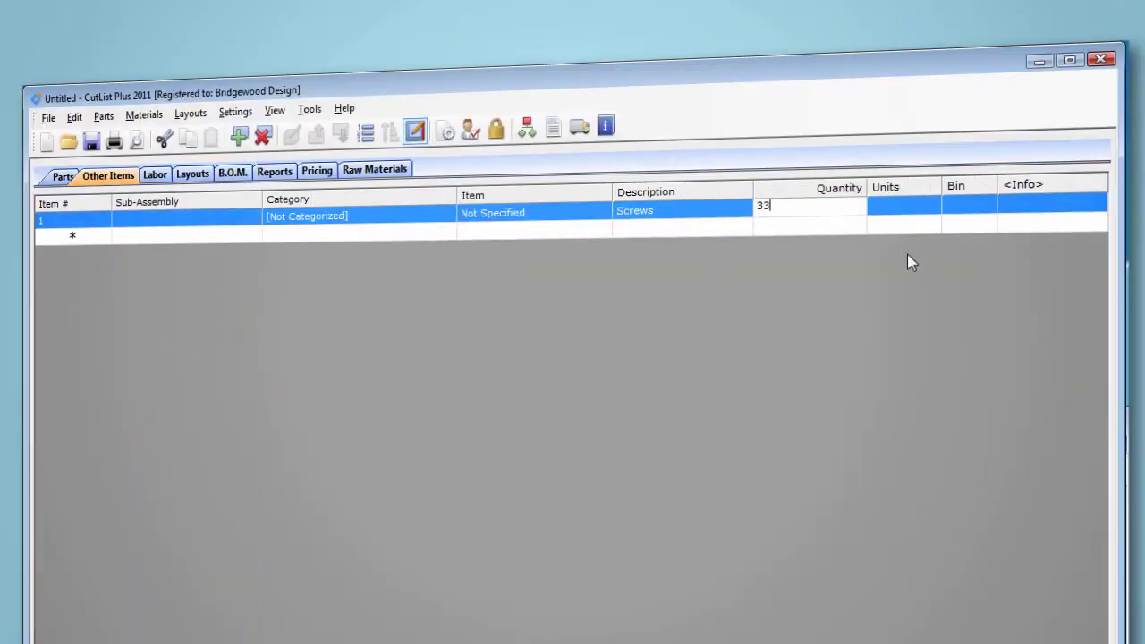
- Add a labor item of type Finishing with a description and 3 hours
click(154, 175)
click(540, 217)
click(607, 211)
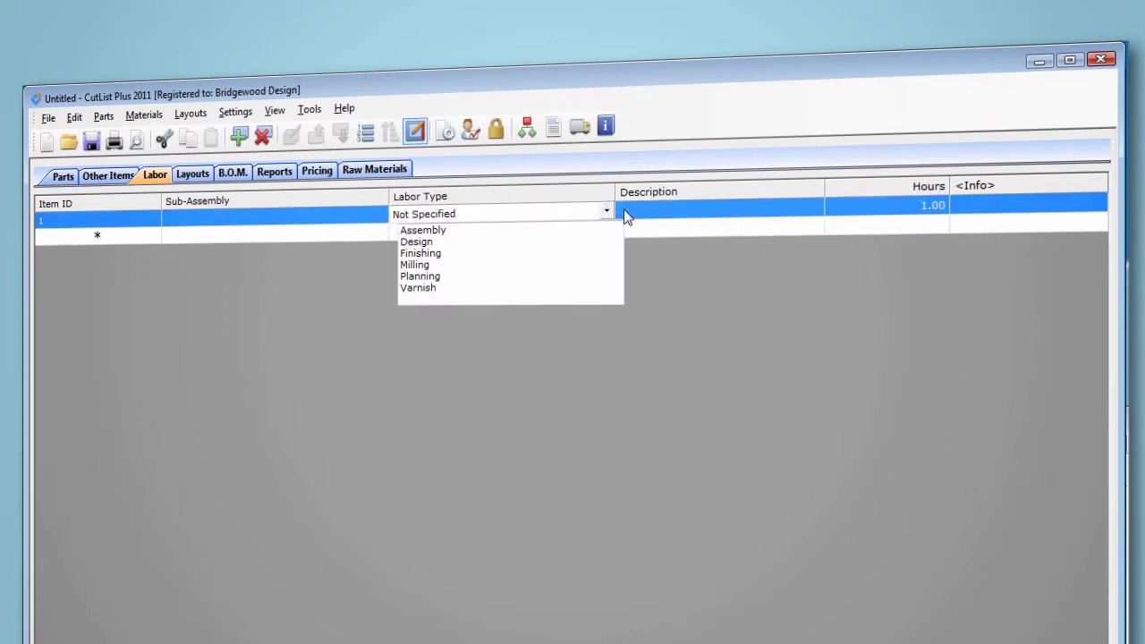
click(456, 253)
click(682, 208)
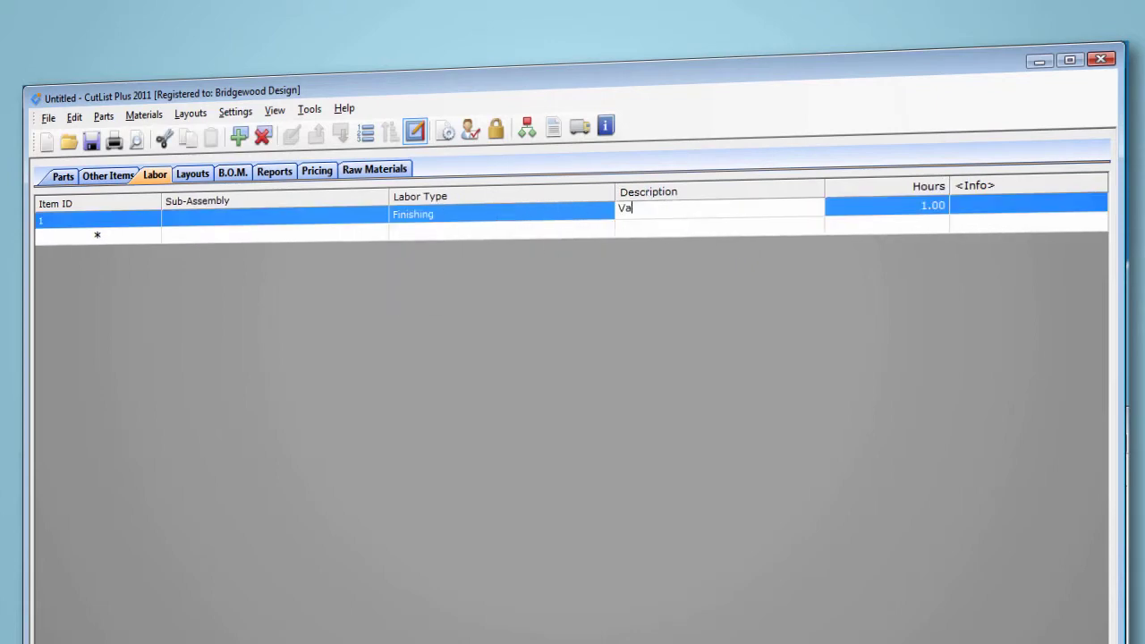
key(Tab)
text(3)
key(Return)
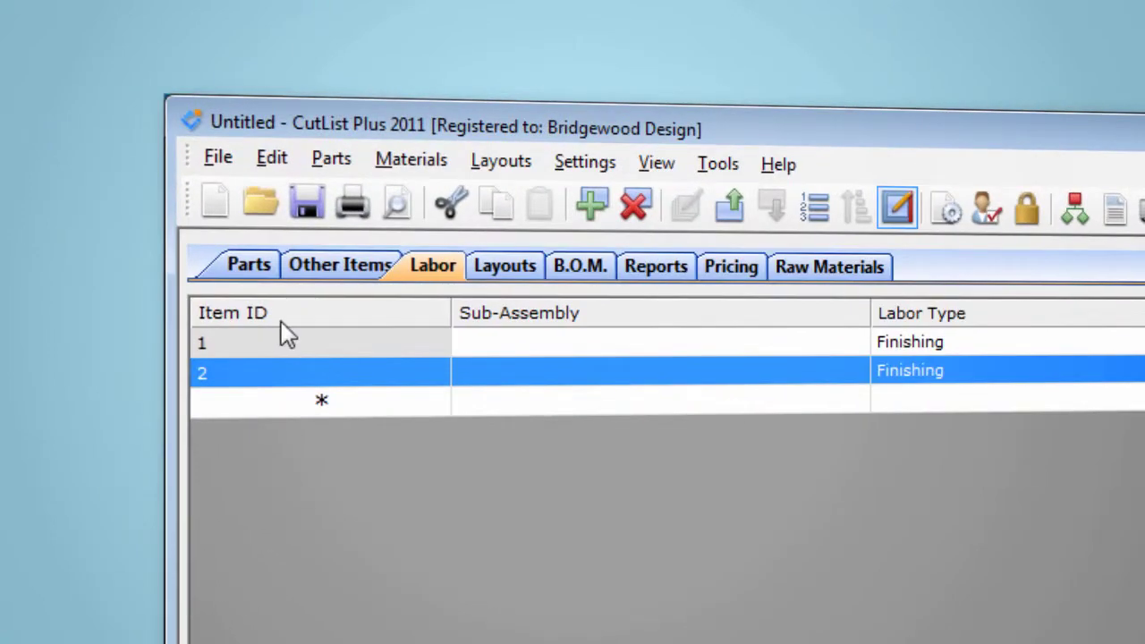
- Sort the parts list by width in descending order and move the Width column to after Length
click(269, 271)
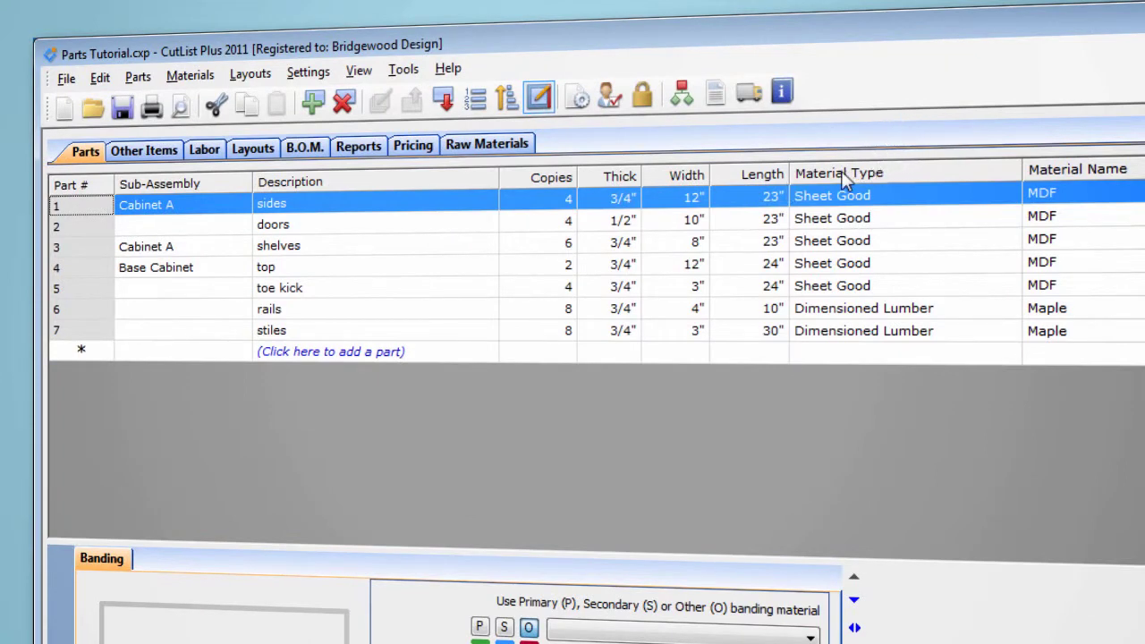
click(702, 176)
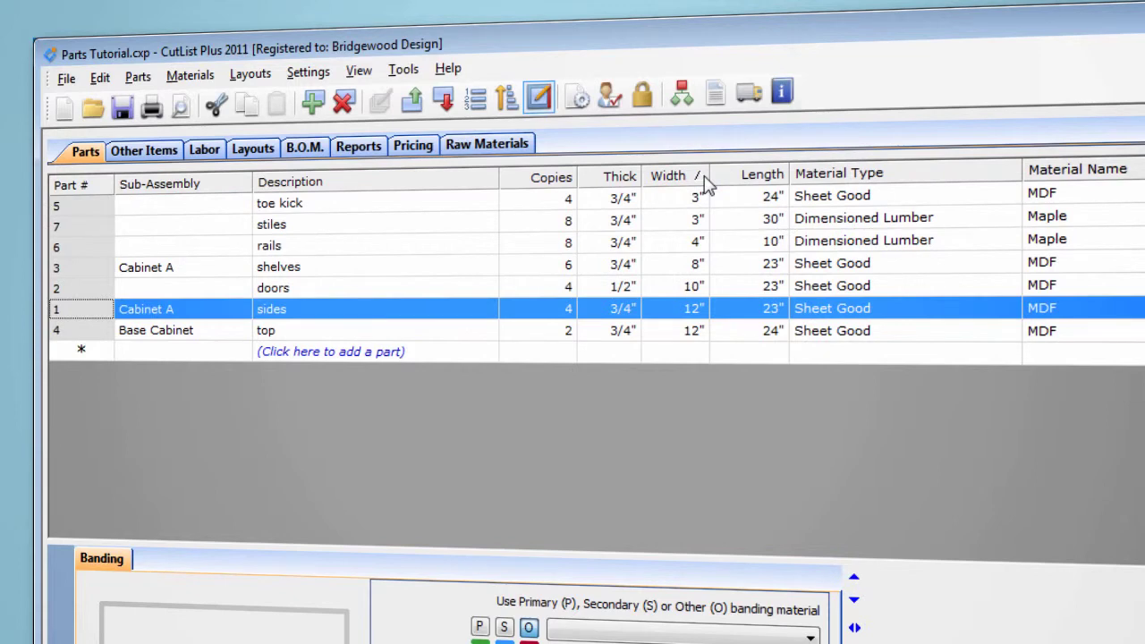
click(702, 176)
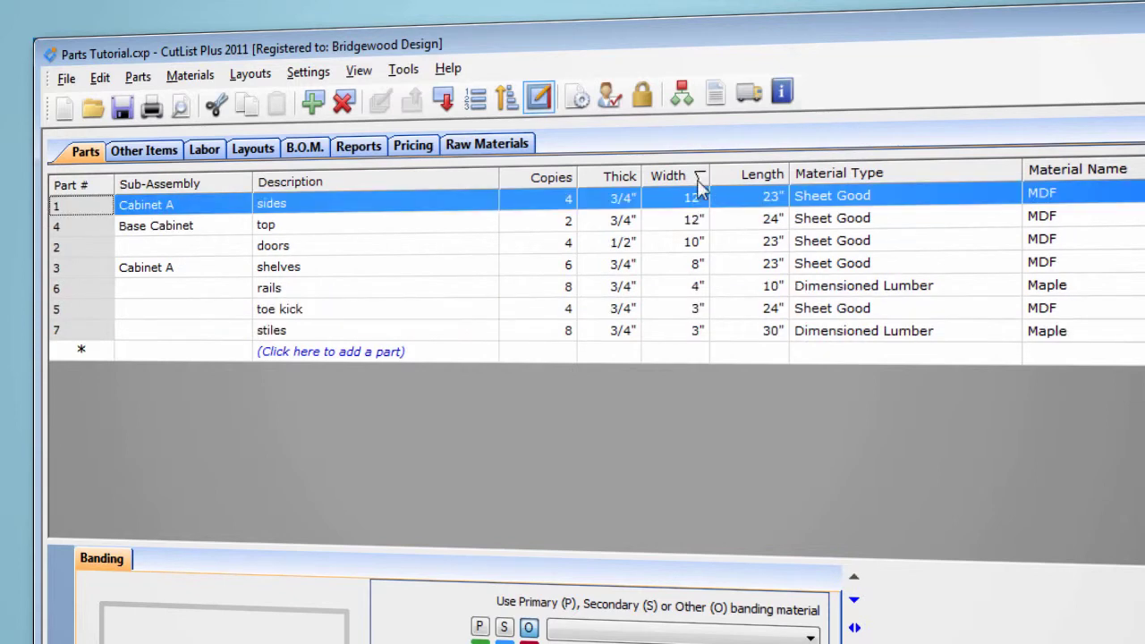
drag(662, 176, 775, 183)
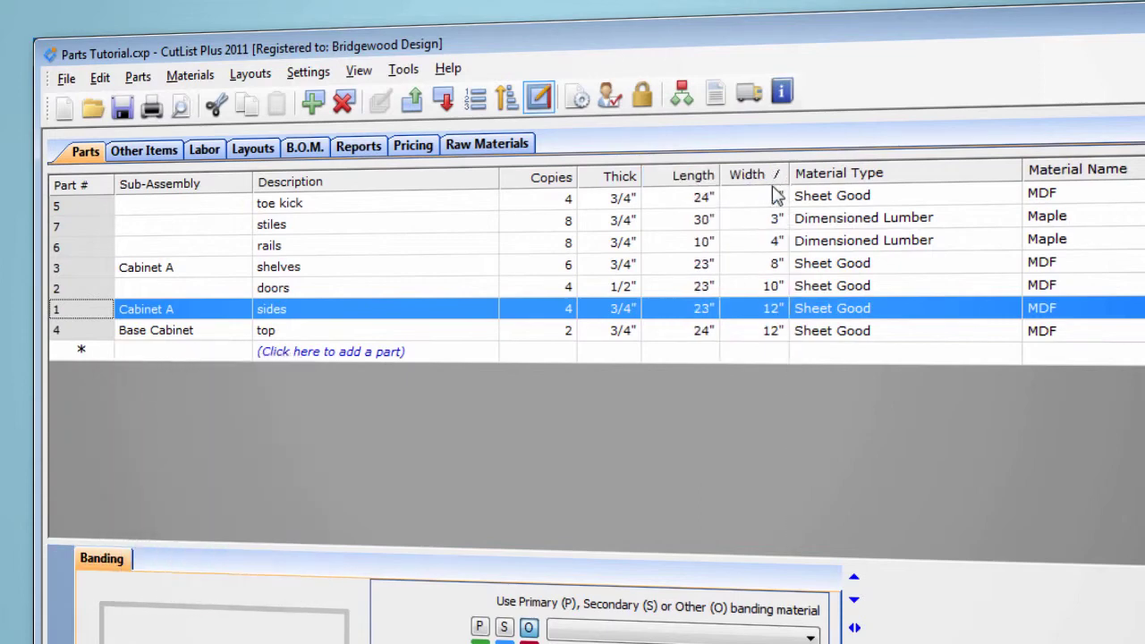
click(748, 177)
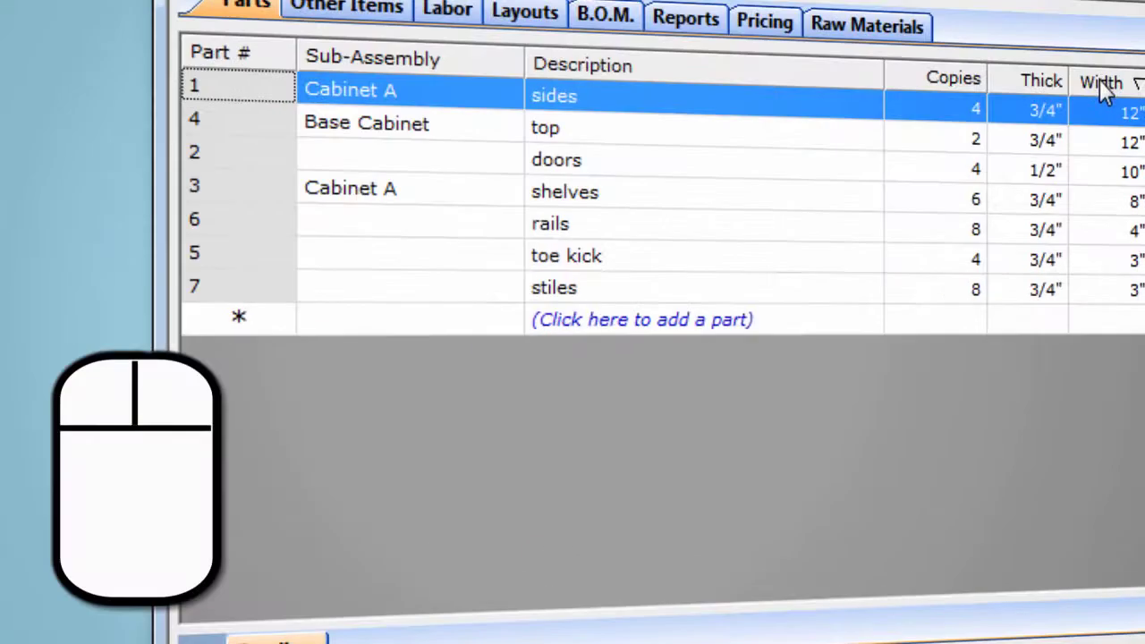
- Show the Component and Comp Qty columns in the parts list
right_click(243, 169)
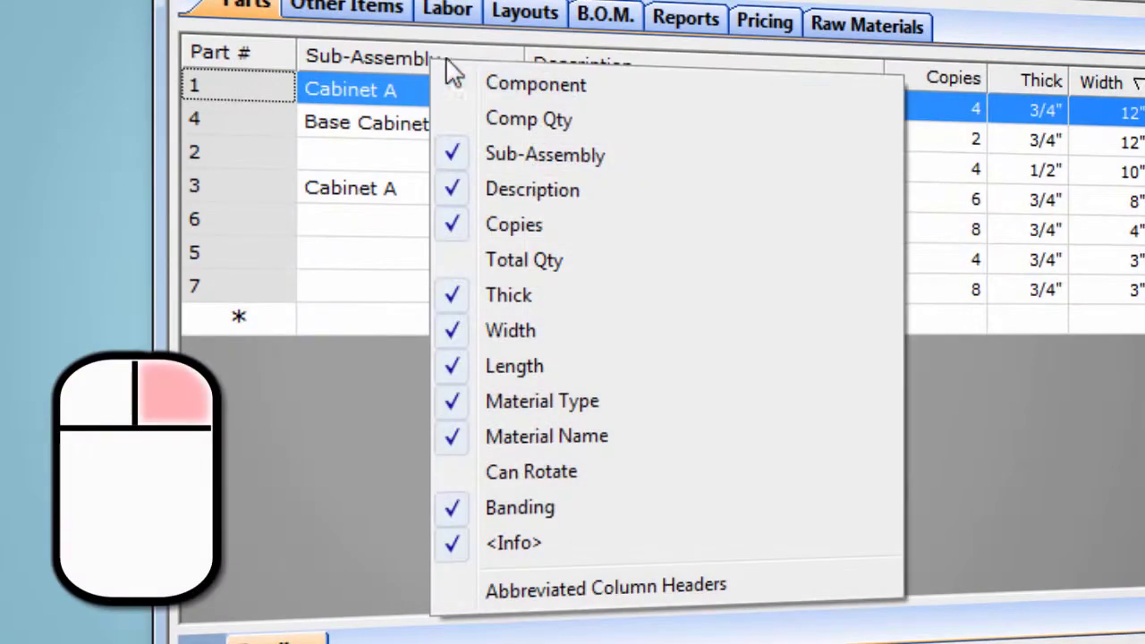
click(528, 90)
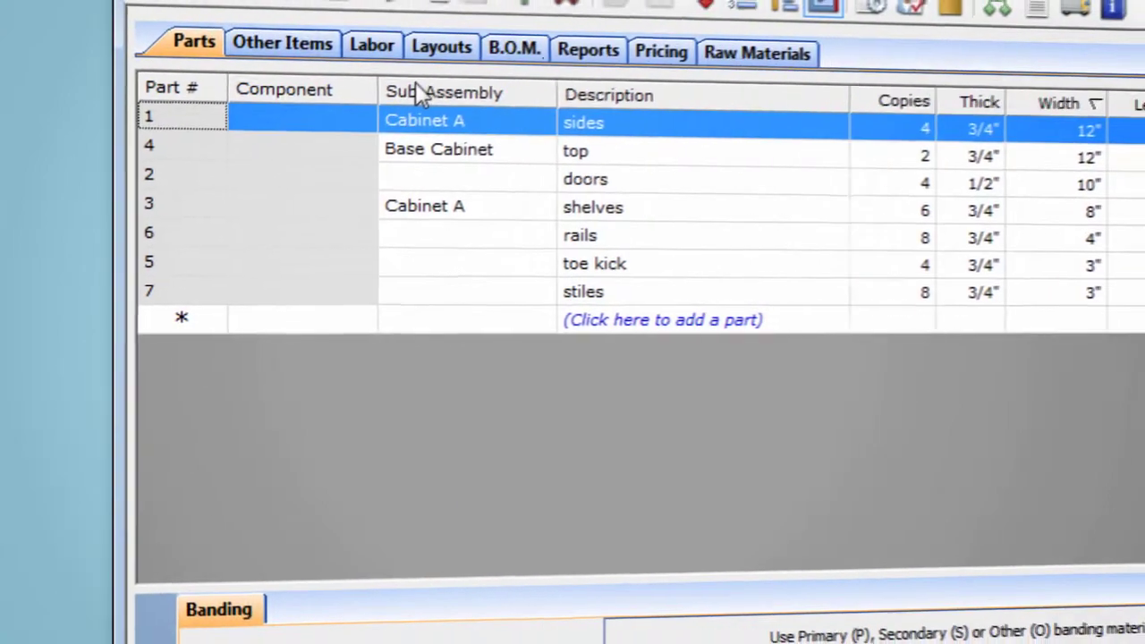
right_click(414, 89)
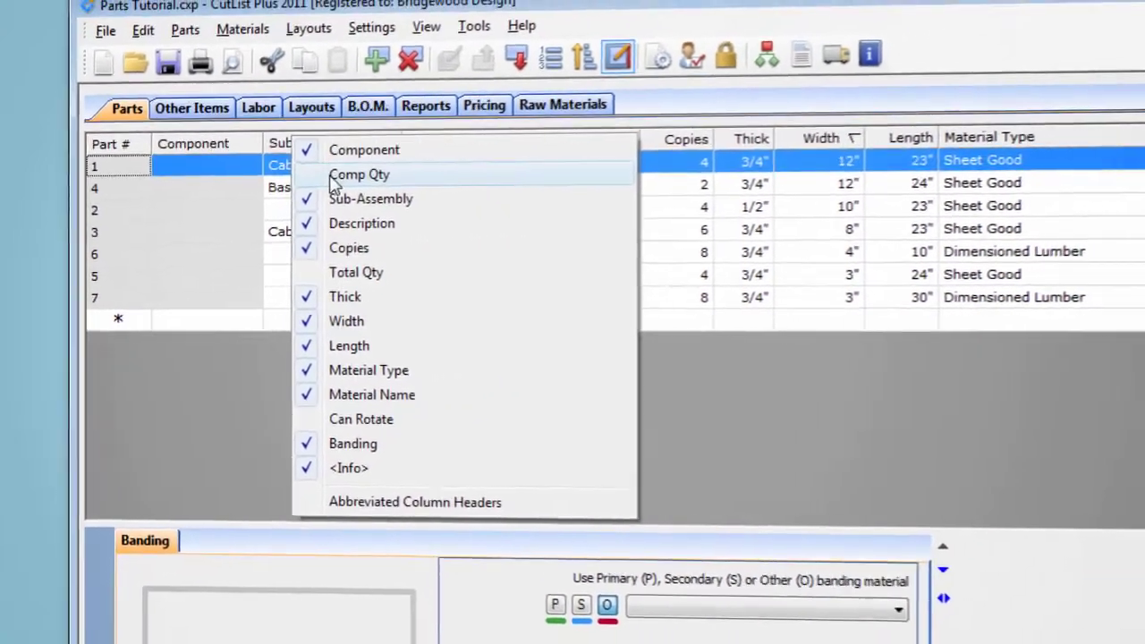
click(508, 114)
right_click(215, 156)
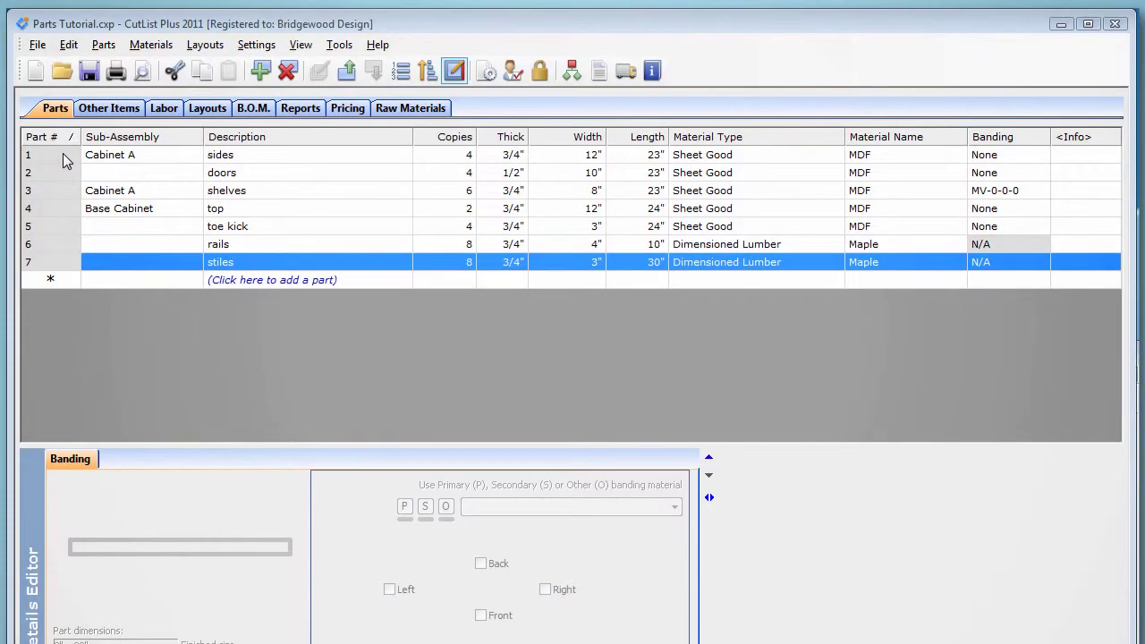
- Group-edit parts 1 through 5, setting their material type to Primary Material
drag(63, 159, 90, 235)
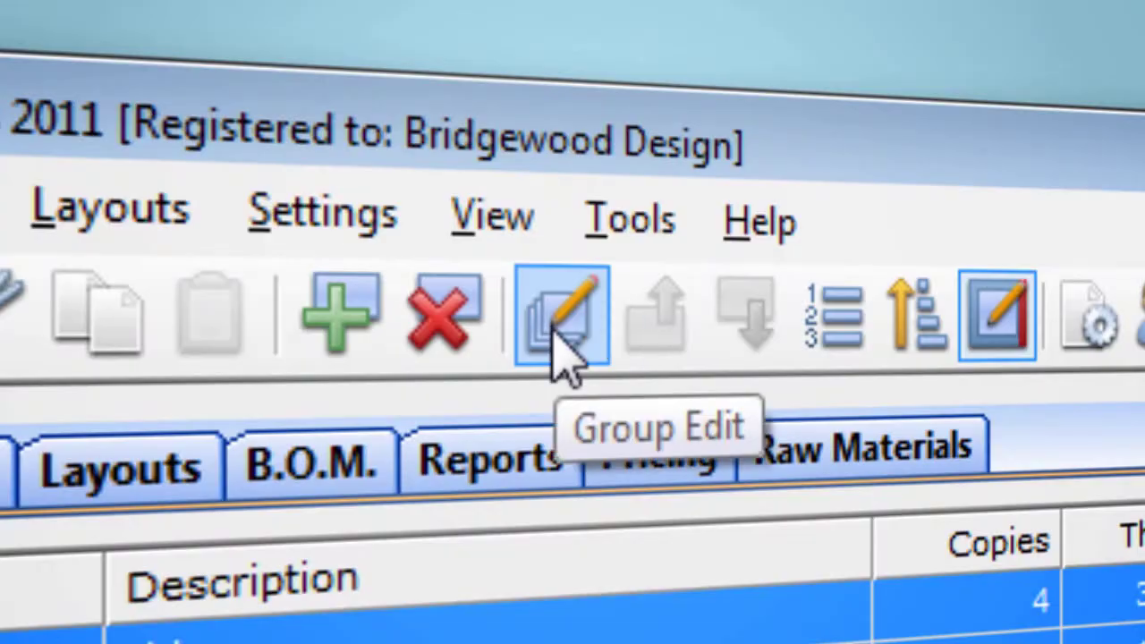
click(319, 73)
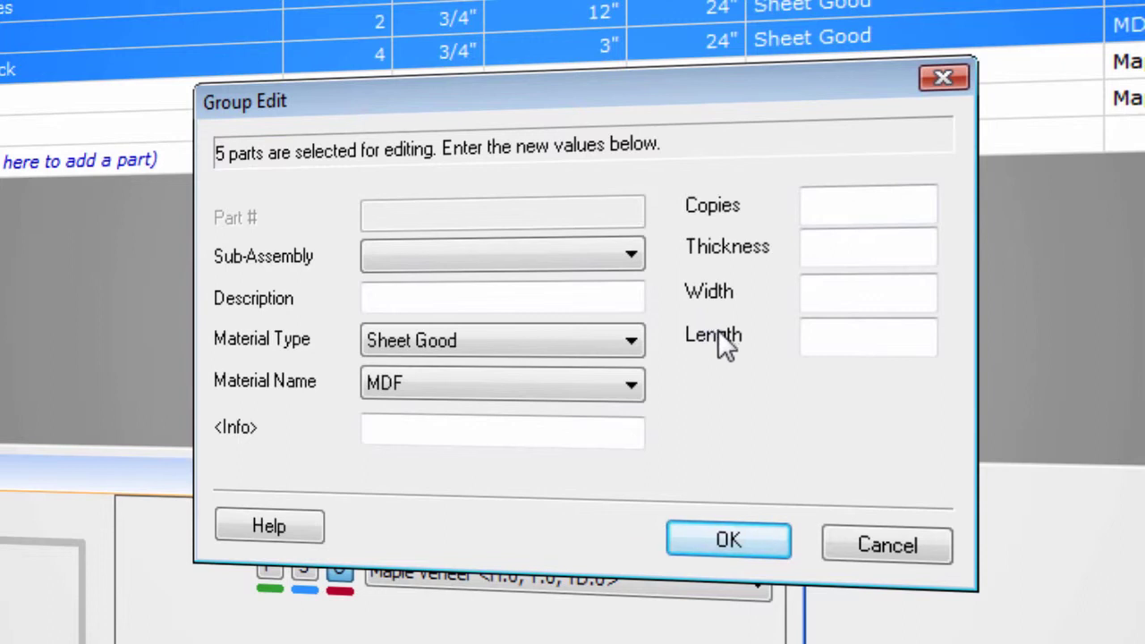
click(620, 343)
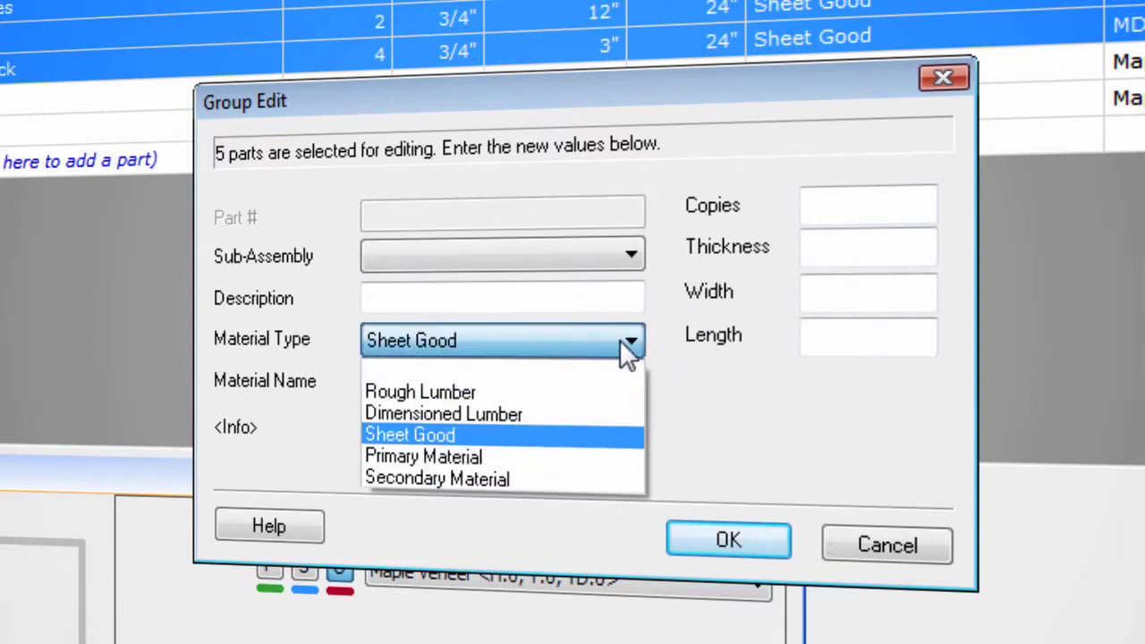
click(594, 464)
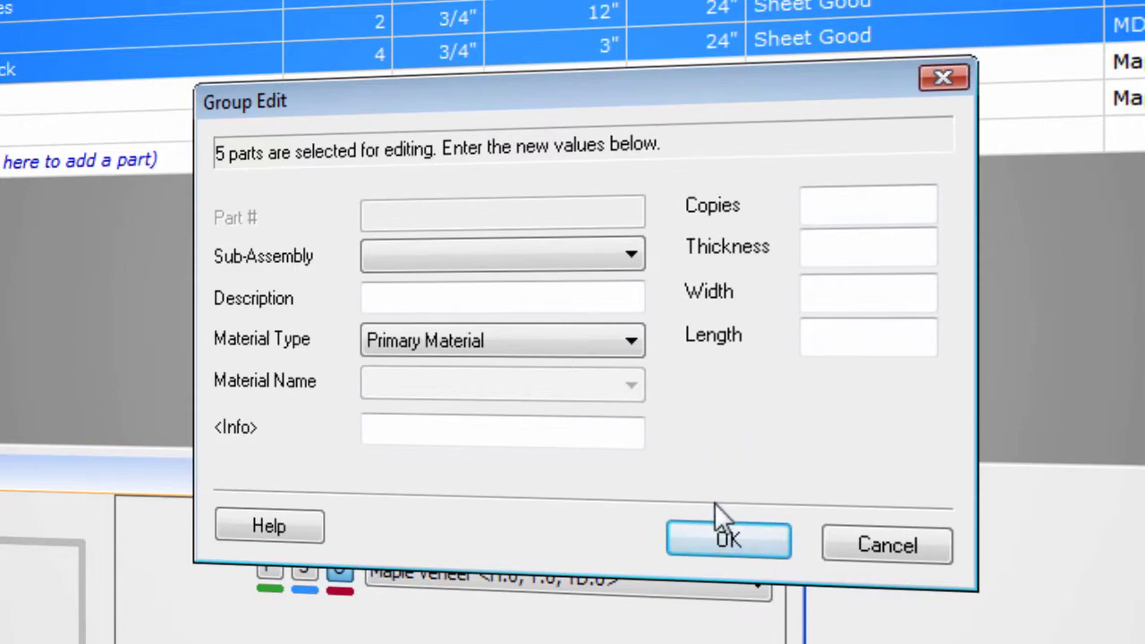
click(716, 542)
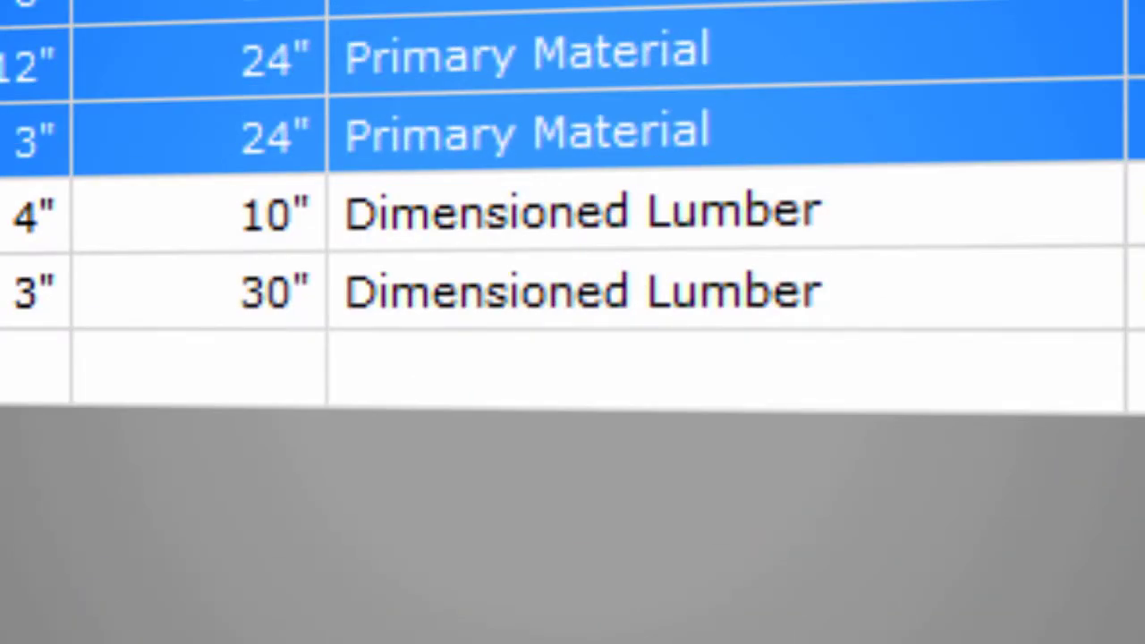
- Change the material type of the rails and stiles to Secondary Material
click(1067, 222)
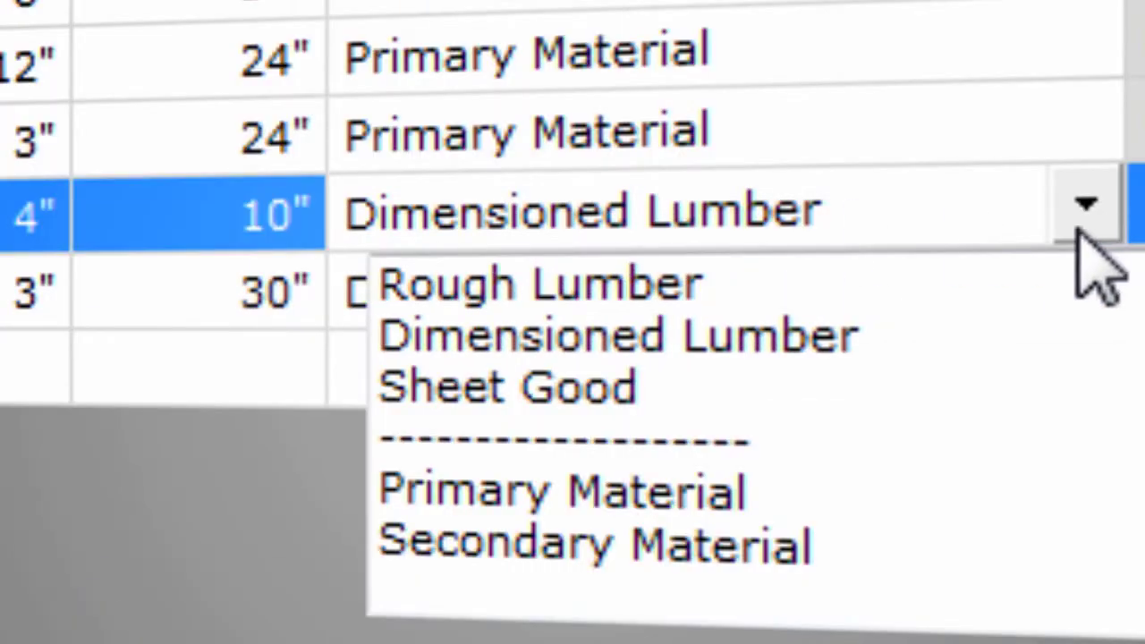
click(658, 549)
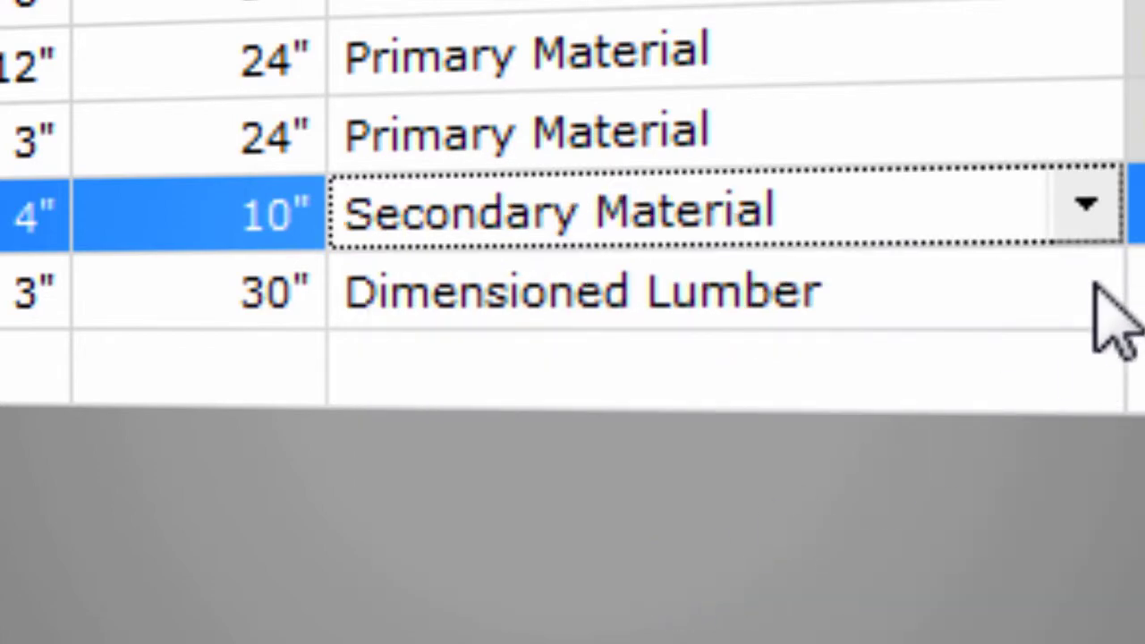
click(1085, 291)
click(643, 623)
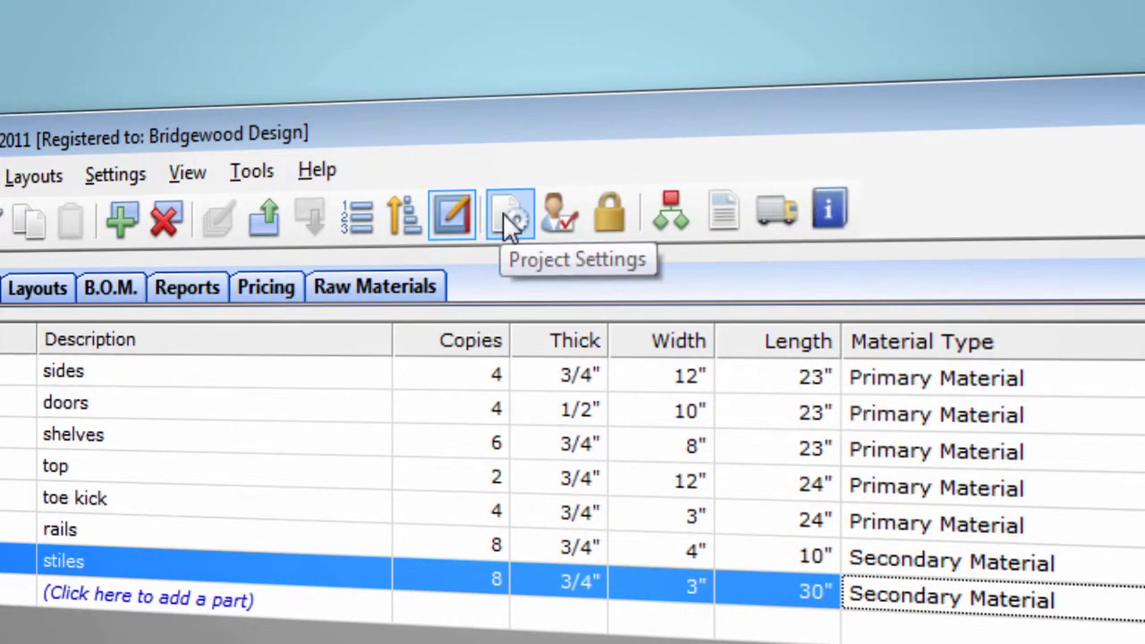
- In the project settings, set the primary material to Cherry plywood sheet good and the secondary material to Cherry dimensioned lumber
click(506, 215)
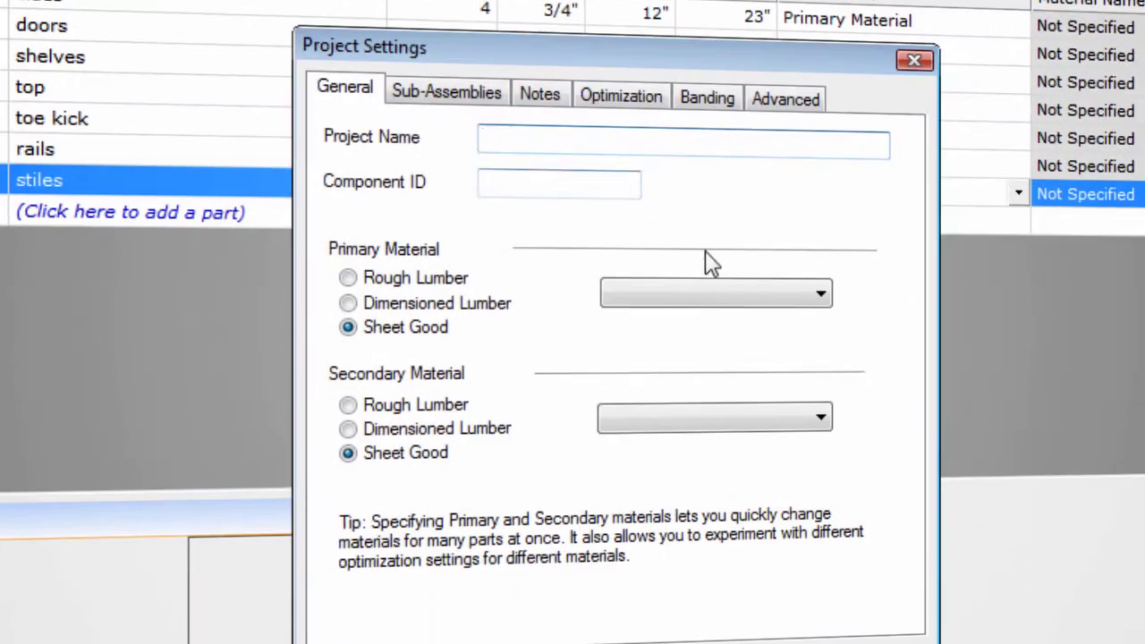
click(723, 305)
click(707, 377)
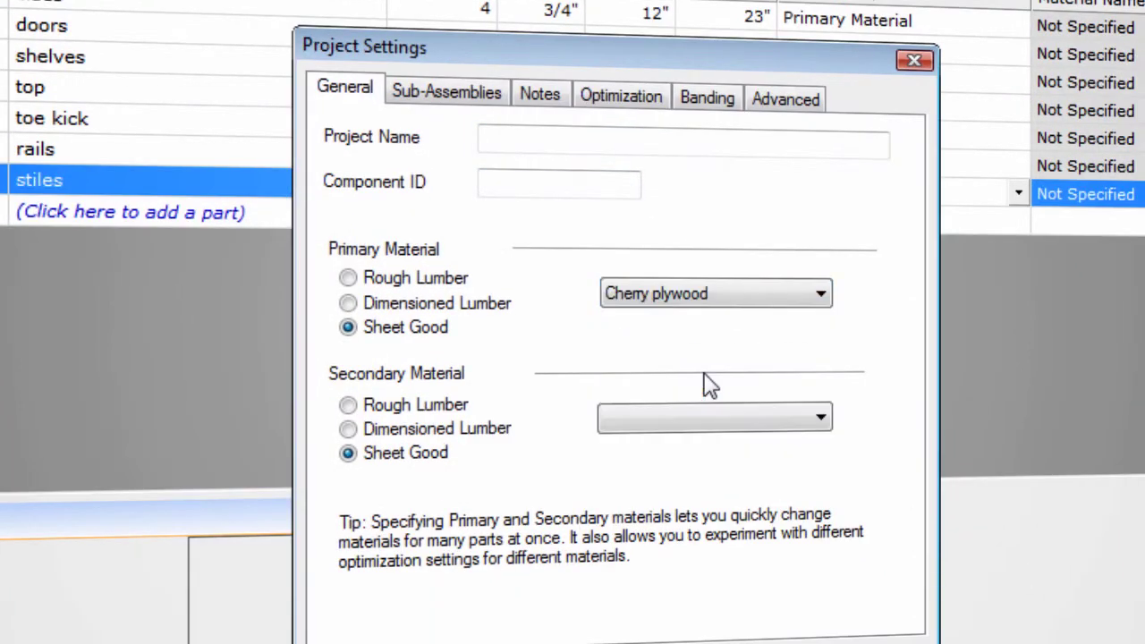
click(742, 421)
click(493, 440)
click(495, 438)
click(632, 422)
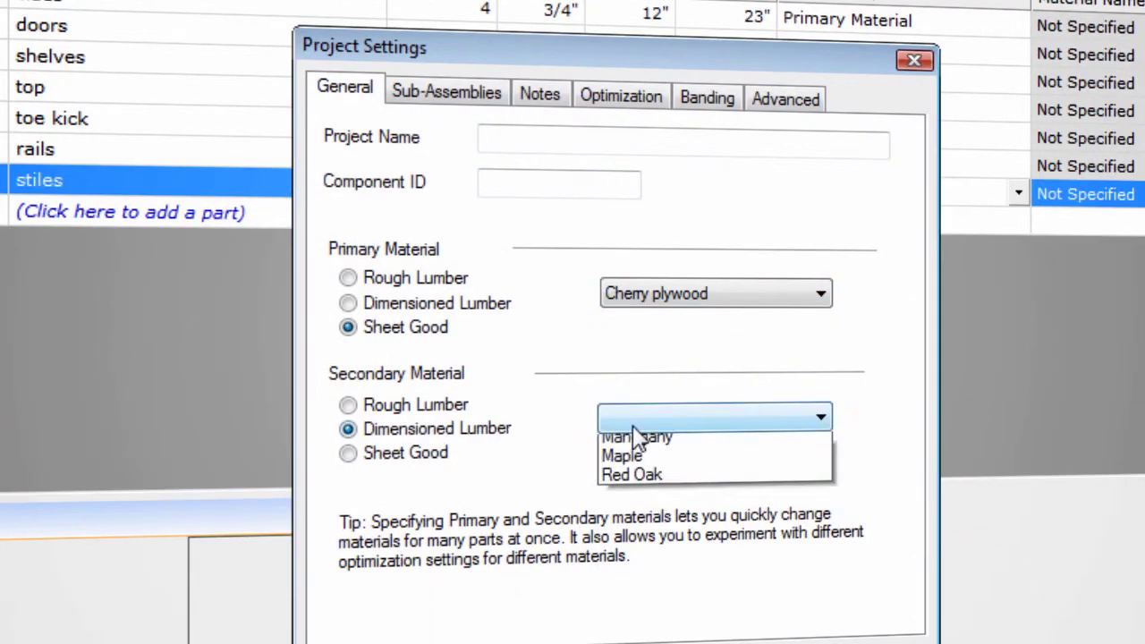
click(723, 481)
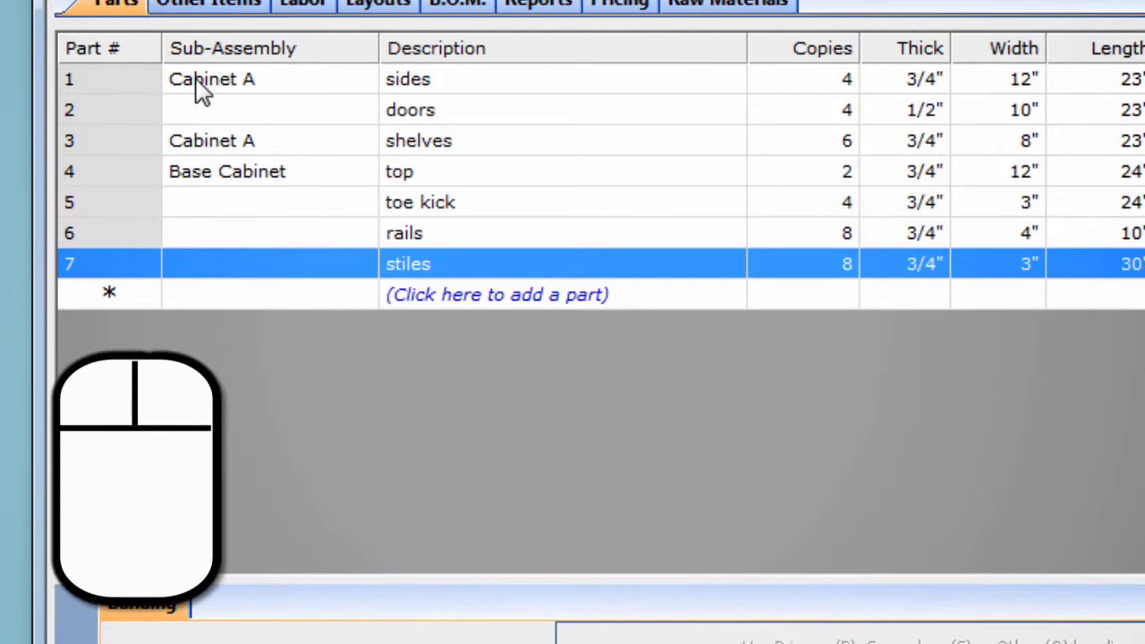
- Attach the note "This is an example note..." to the sides part and view it in the parts list
right_click(198, 90)
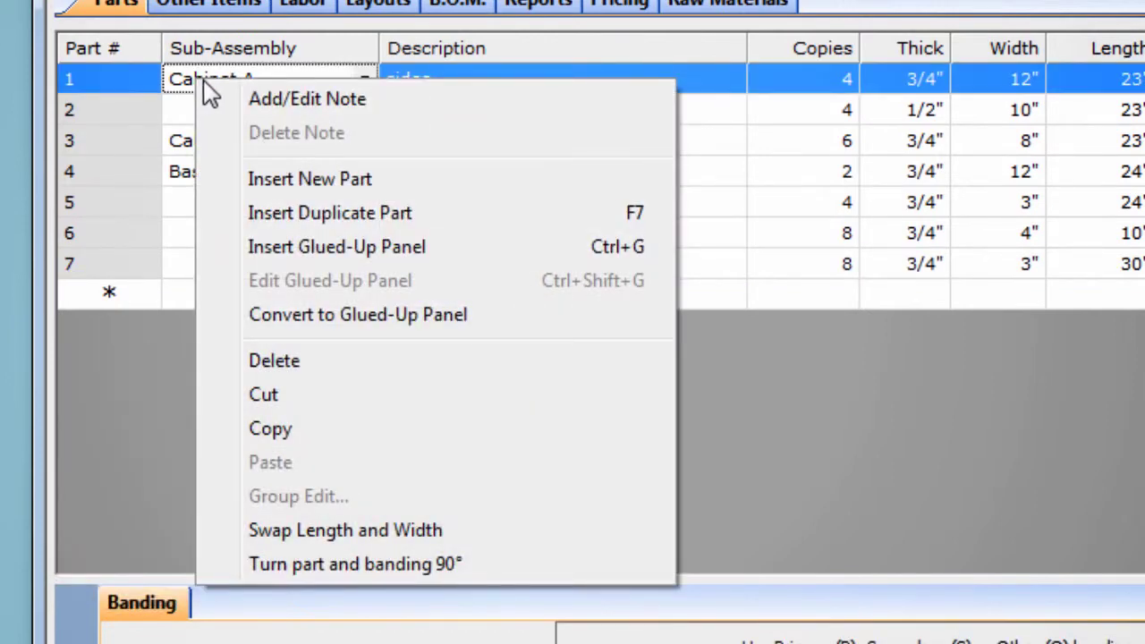
click(284, 106)
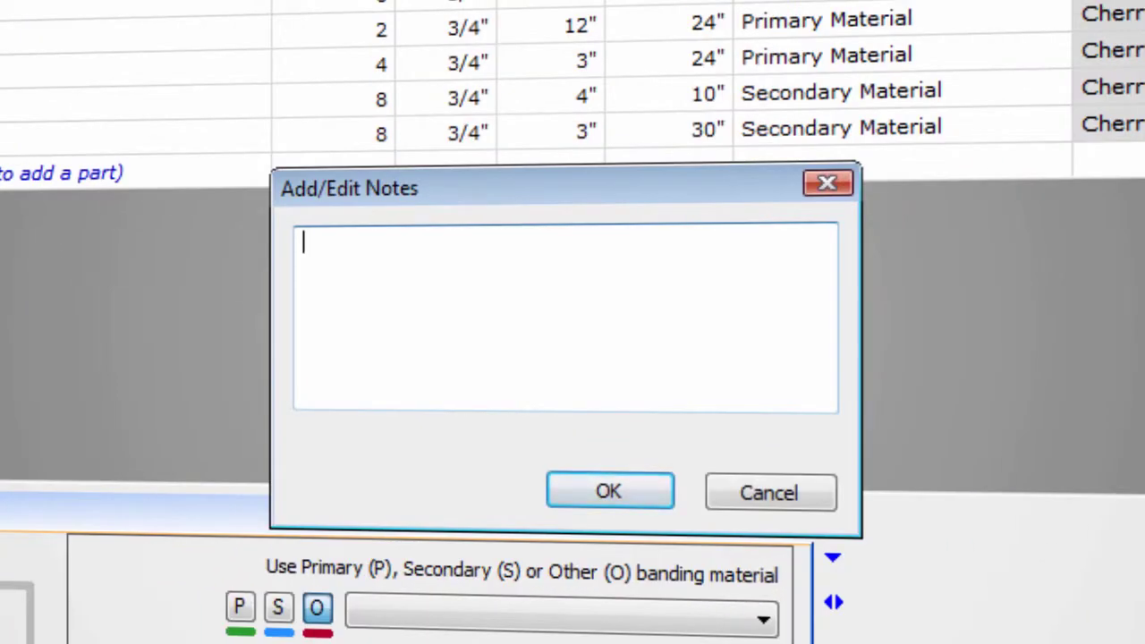
text(This is an example note...)
click(573, 493)
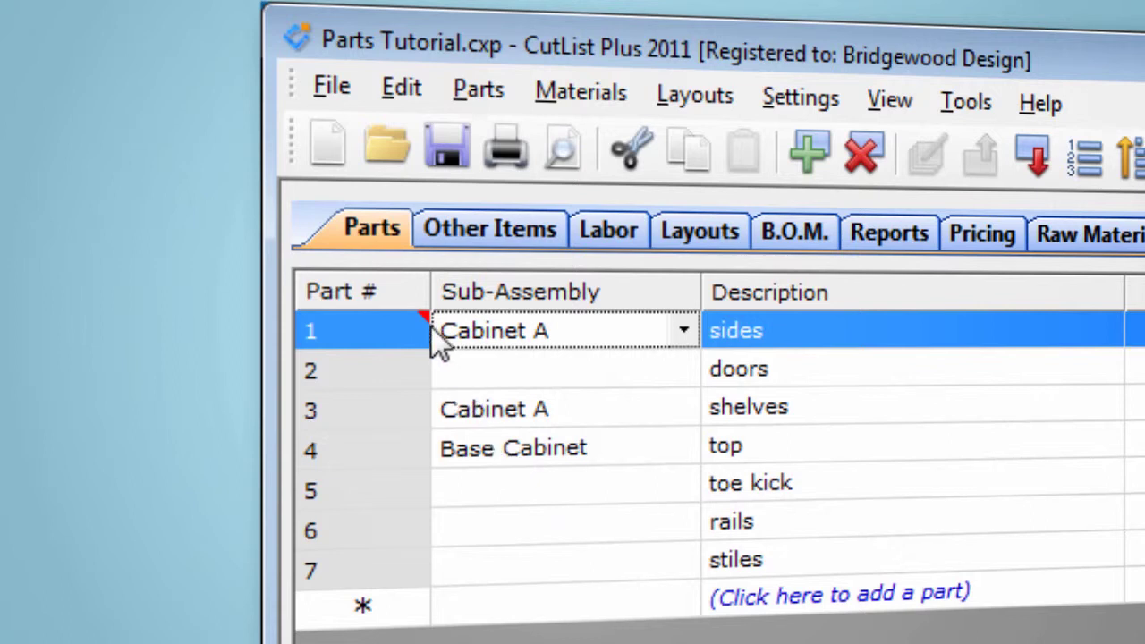
mouse_move(428, 333)
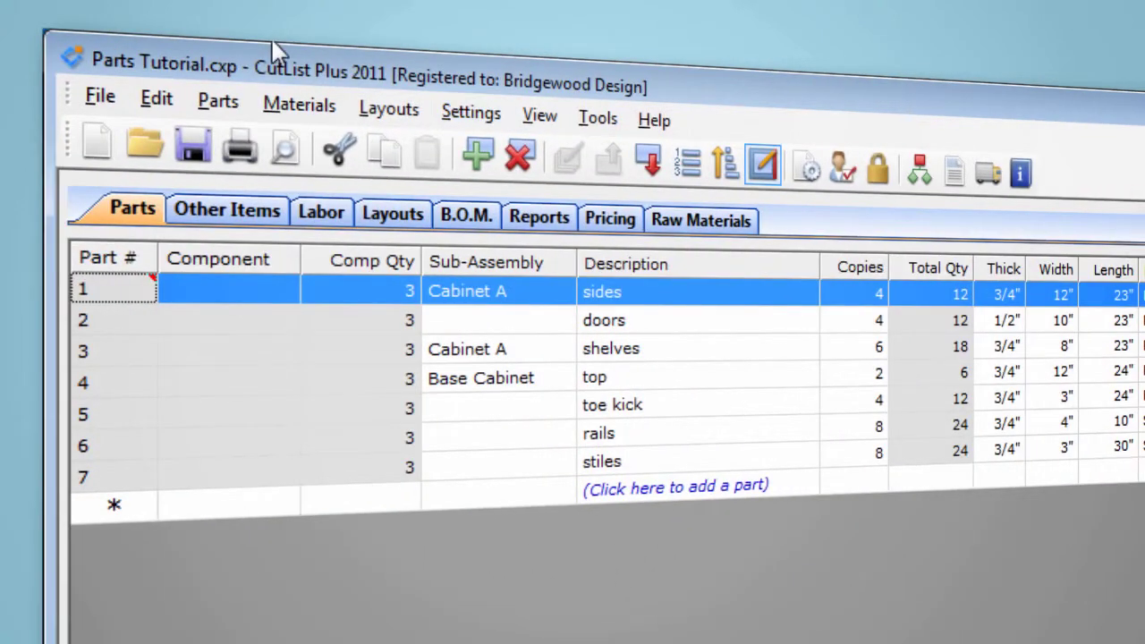
- Start a new glued-up panel with a finished width of 36 inches and length of 50 inches
click(219, 103)
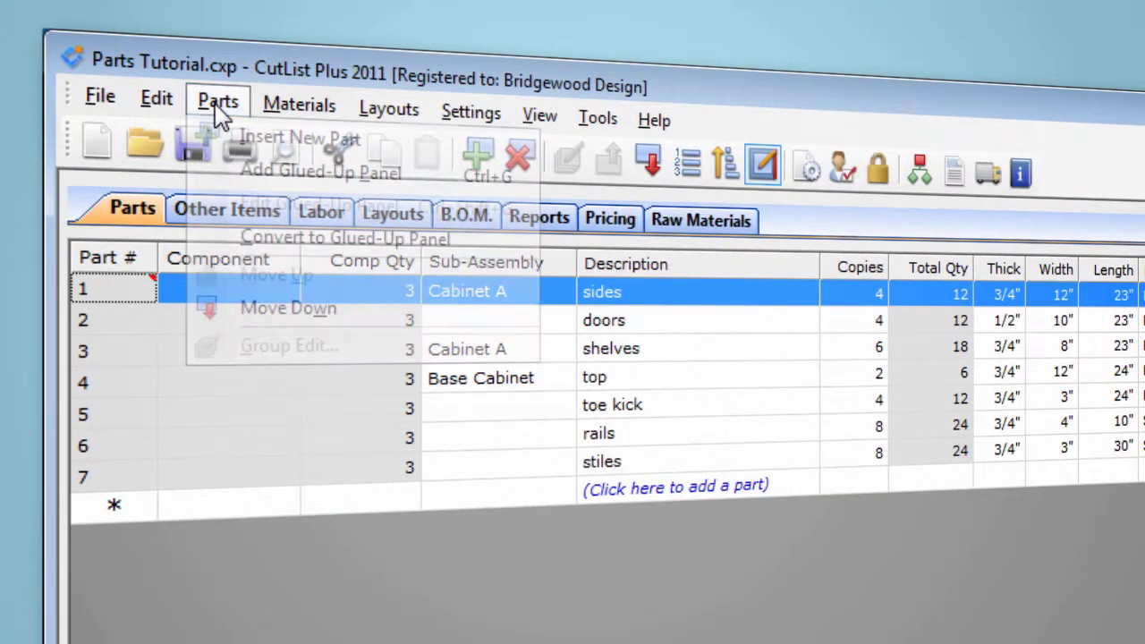
click(251, 170)
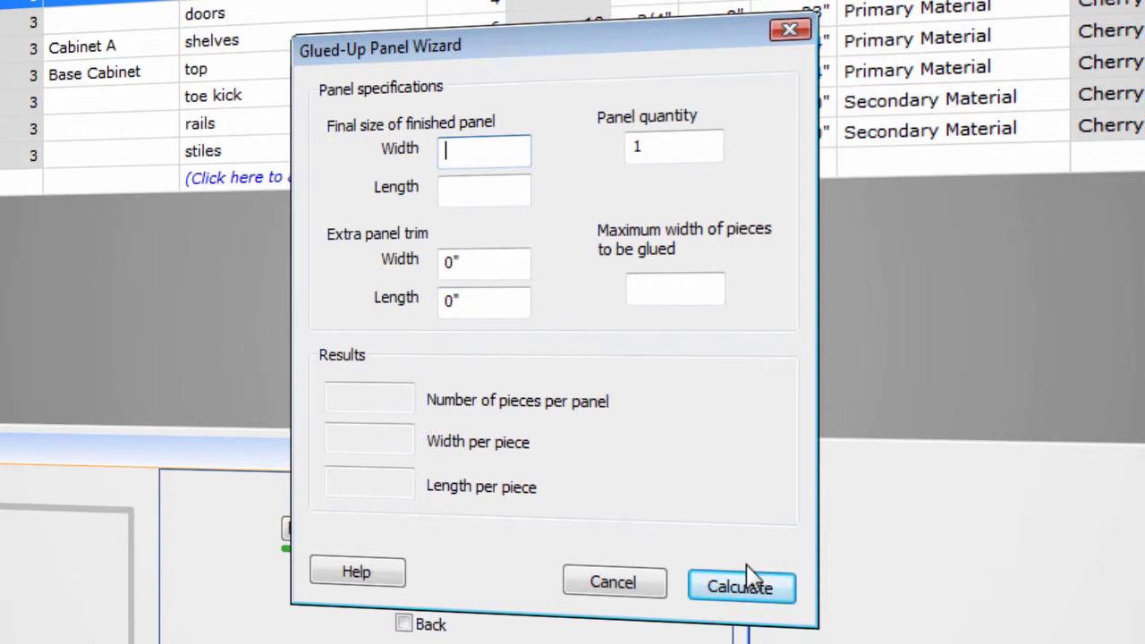
text(36)
key(Tab)
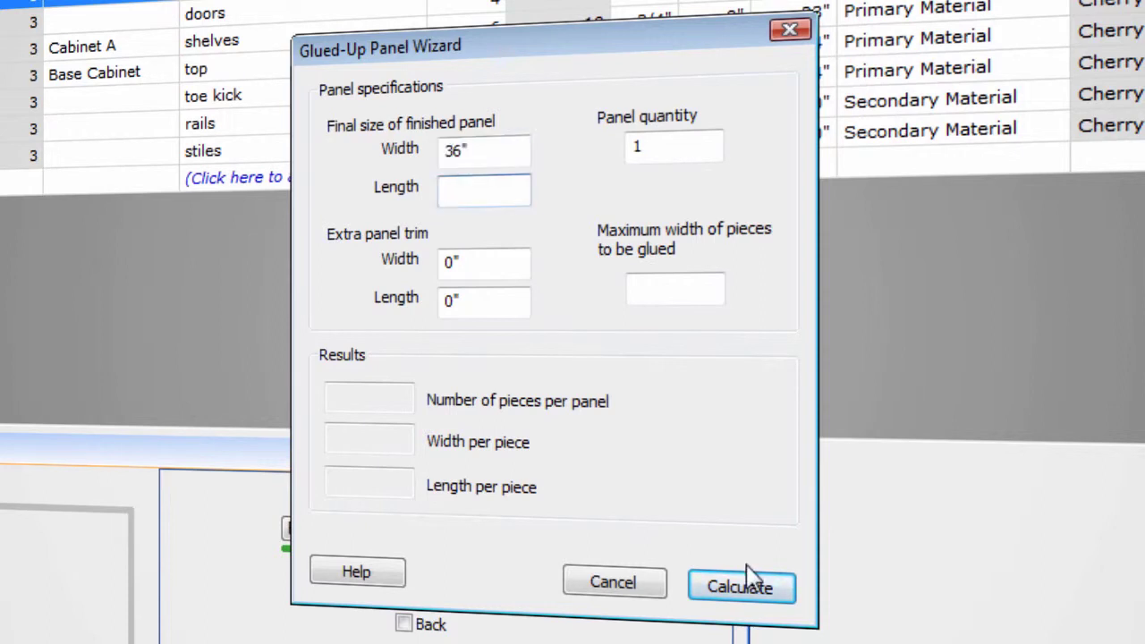
text(50)
click(689, 146)
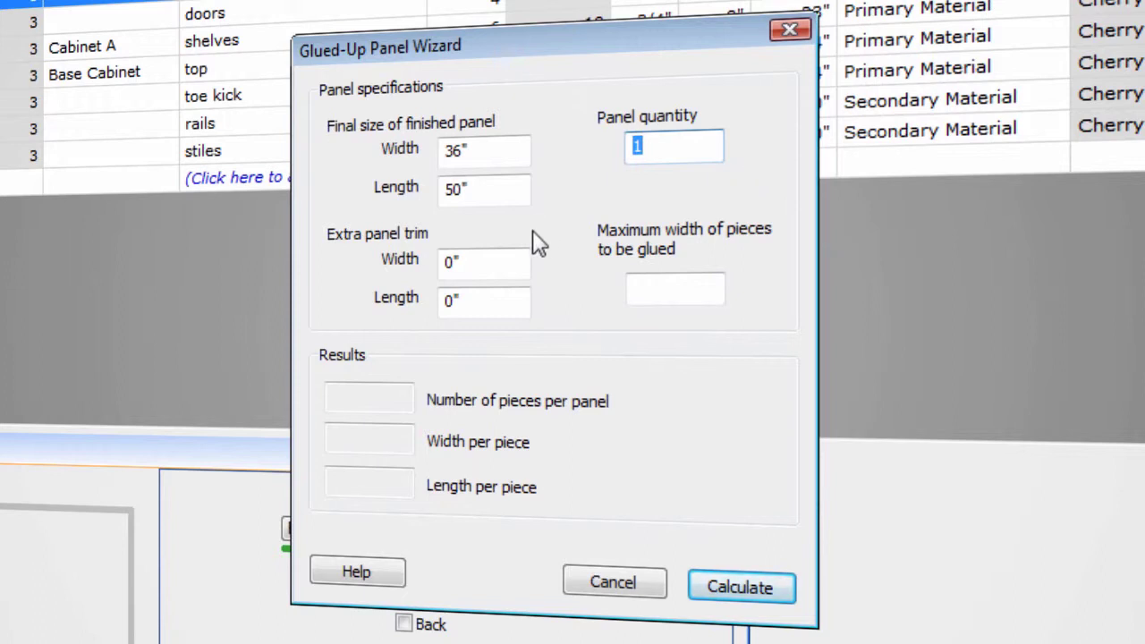
- Set the panel's extra trim to 1 inch in width and length, limit glued pieces to 4 inches wide, and calculate
double_click(455, 260)
text(1)
double_click(498, 288)
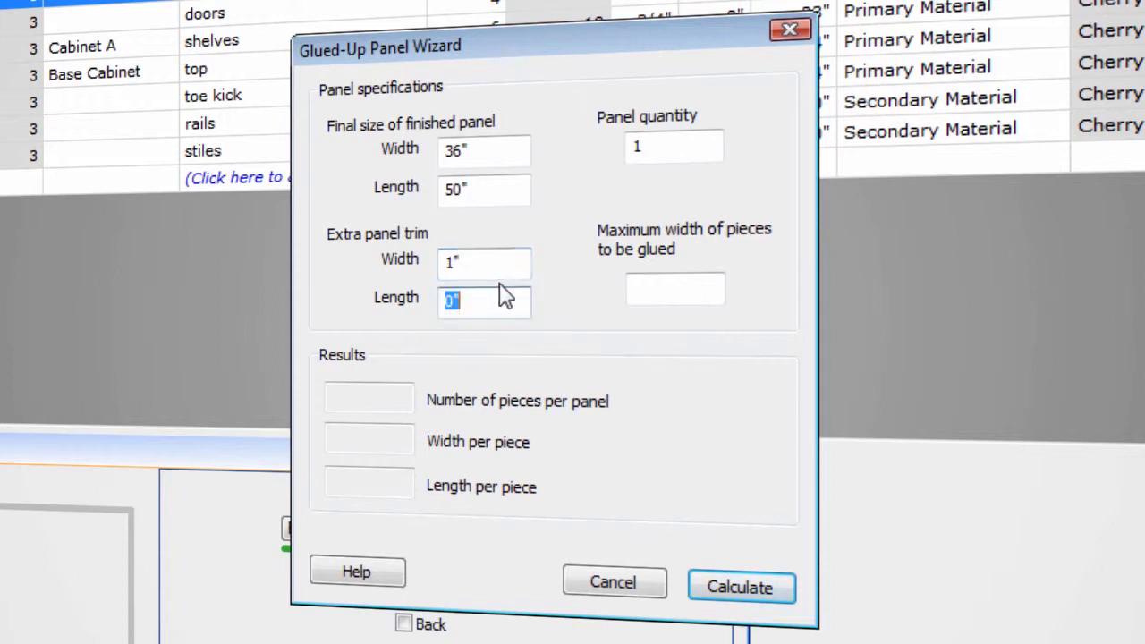
text(1)
click(672, 284)
text(4)
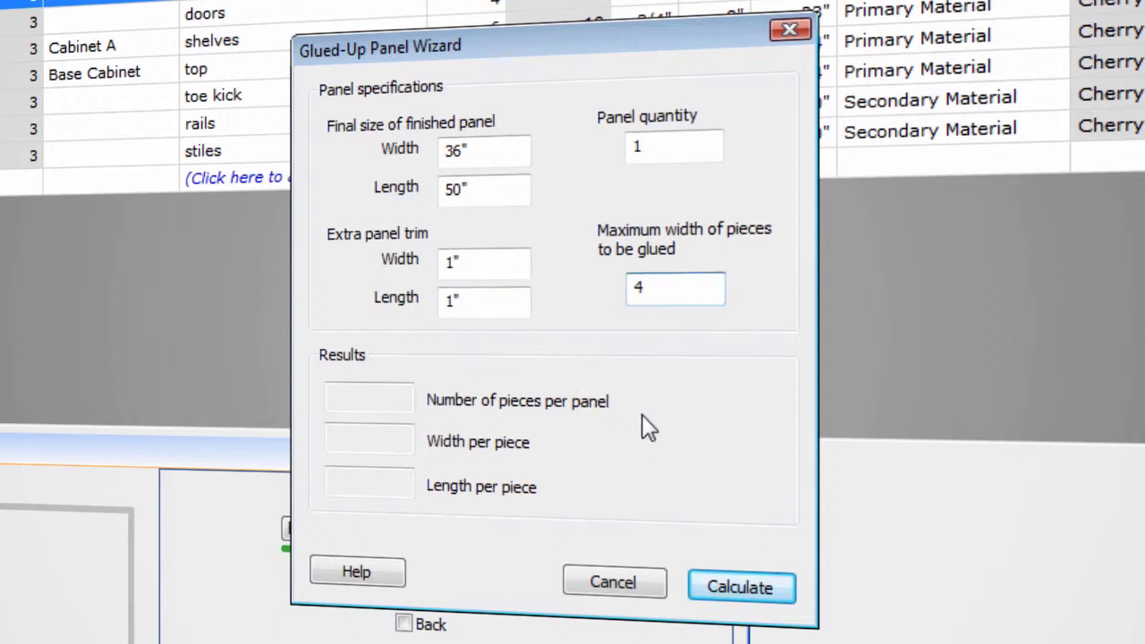
click(731, 587)
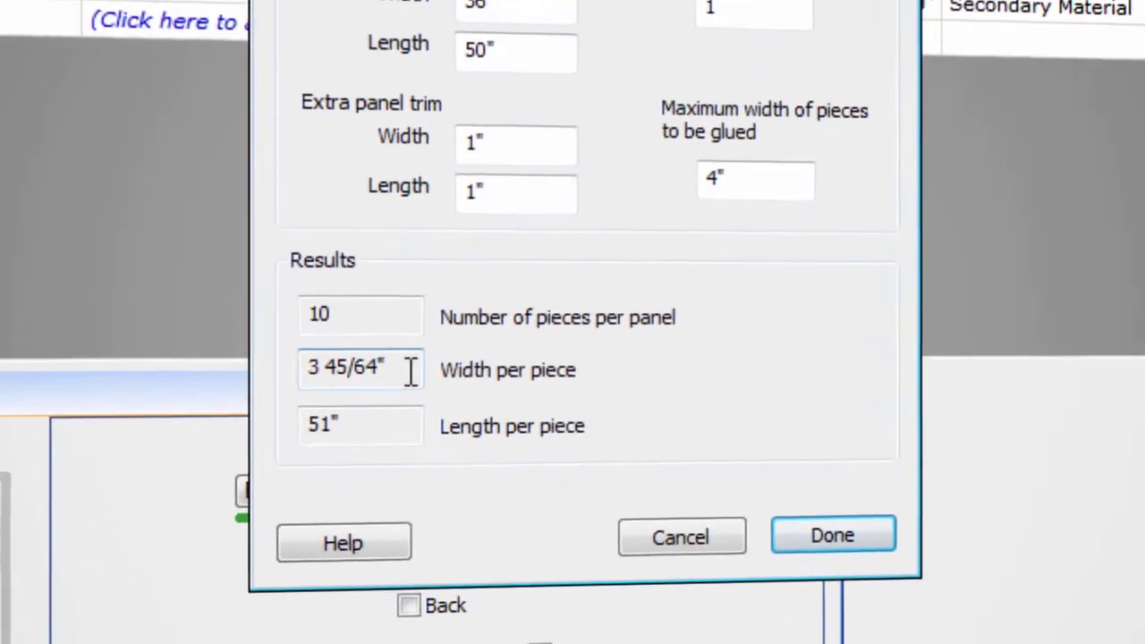
- Check the calculated number of pieces per panel and add the glued-up panel to the parts list
double_click(380, 338)
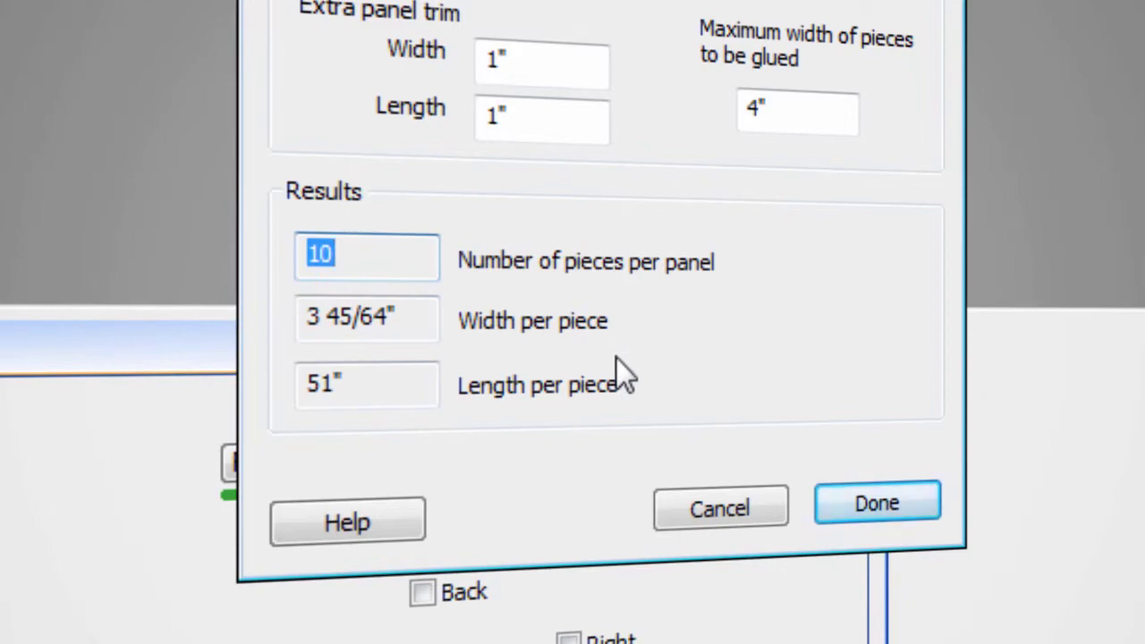
click(879, 506)
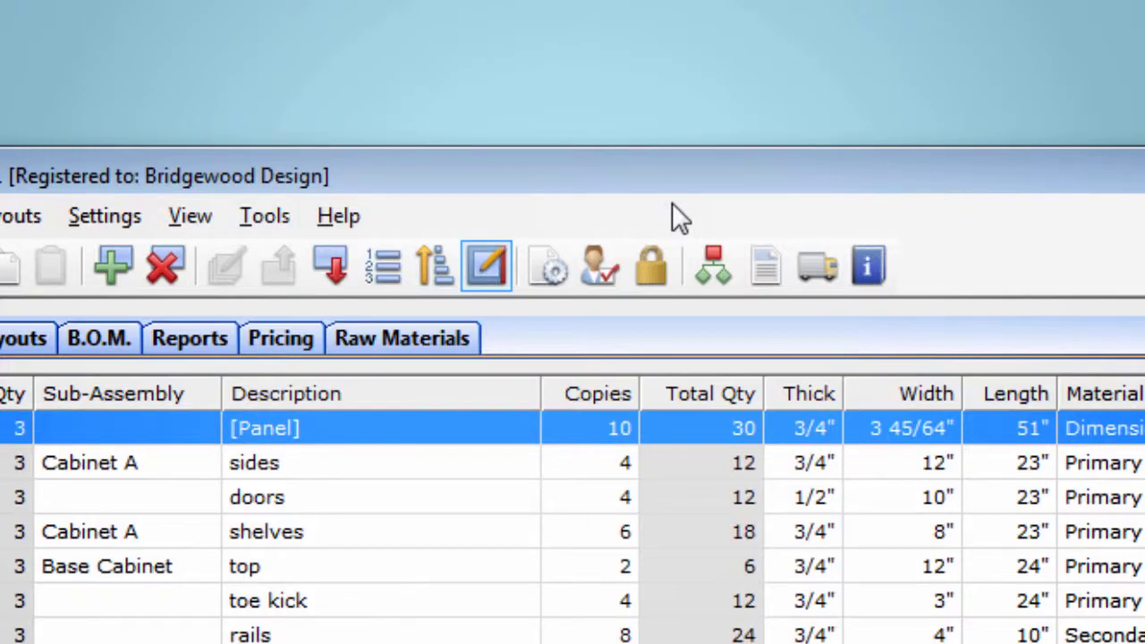
- In the preferences, try the available dimension styles and hidden units, ending on Inches with units displayed
click(595, 274)
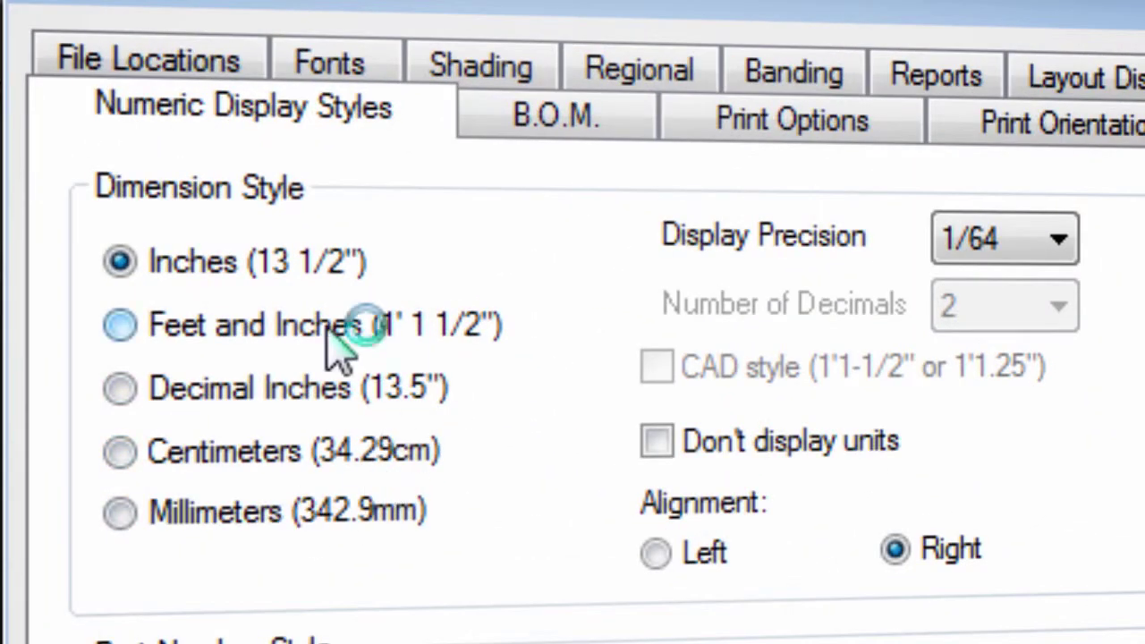
click(325, 329)
click(296, 386)
click(313, 453)
click(313, 512)
click(279, 267)
click(663, 446)
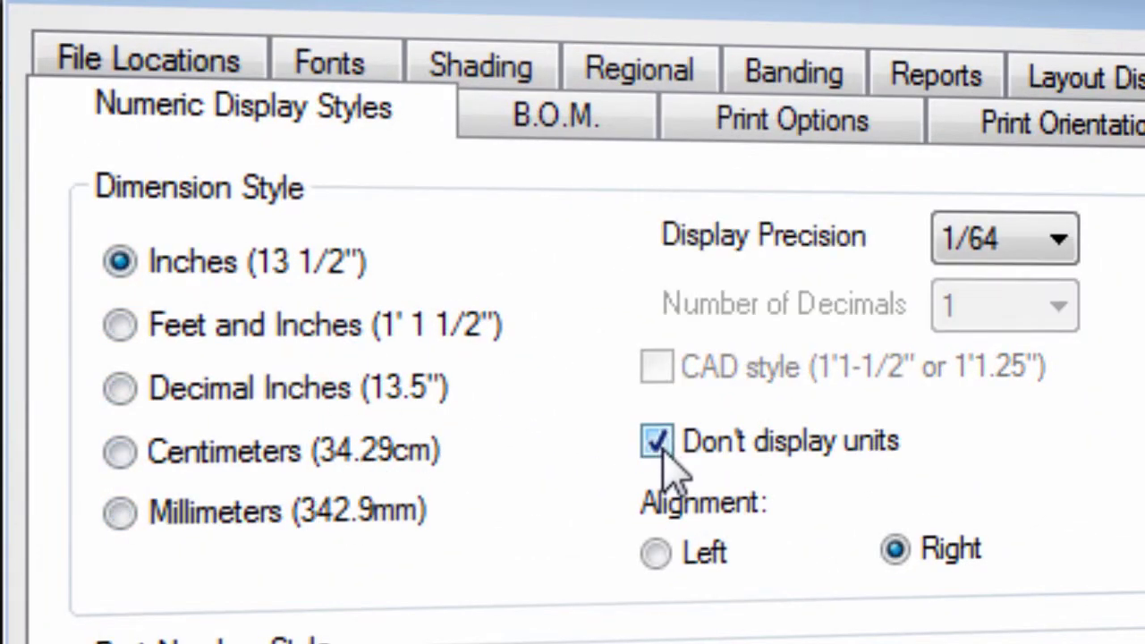
click(661, 444)
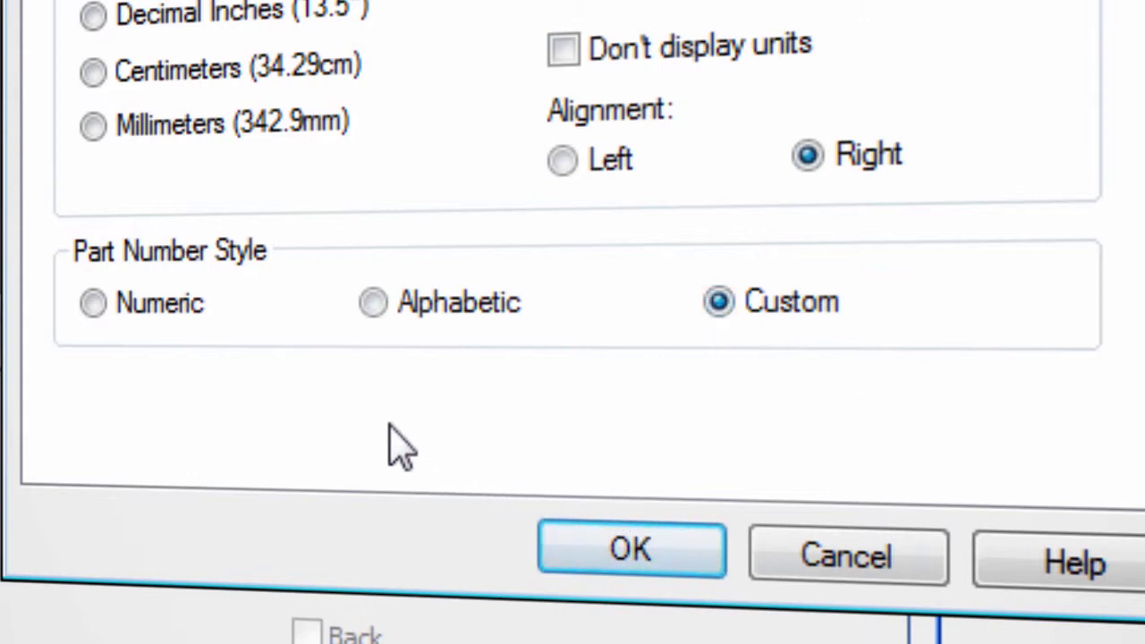
- Set the part number style to Numeric and apply the preferences
click(94, 301)
click(626, 555)
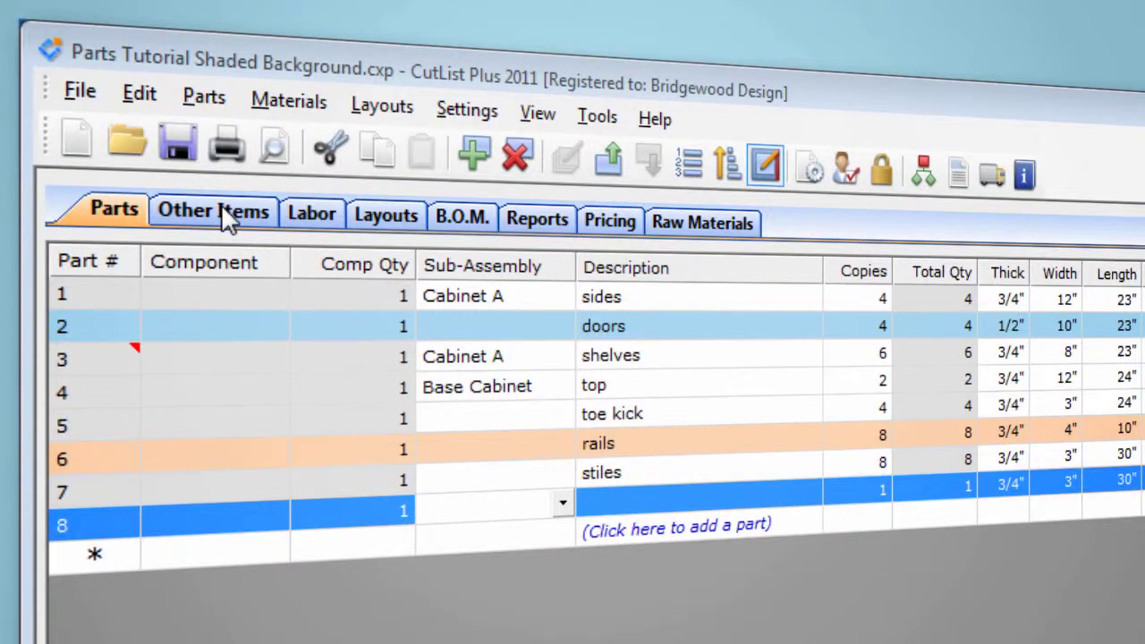
- Add an entry to the other items list with the category Hardware and the item Hinges
click(226, 215)
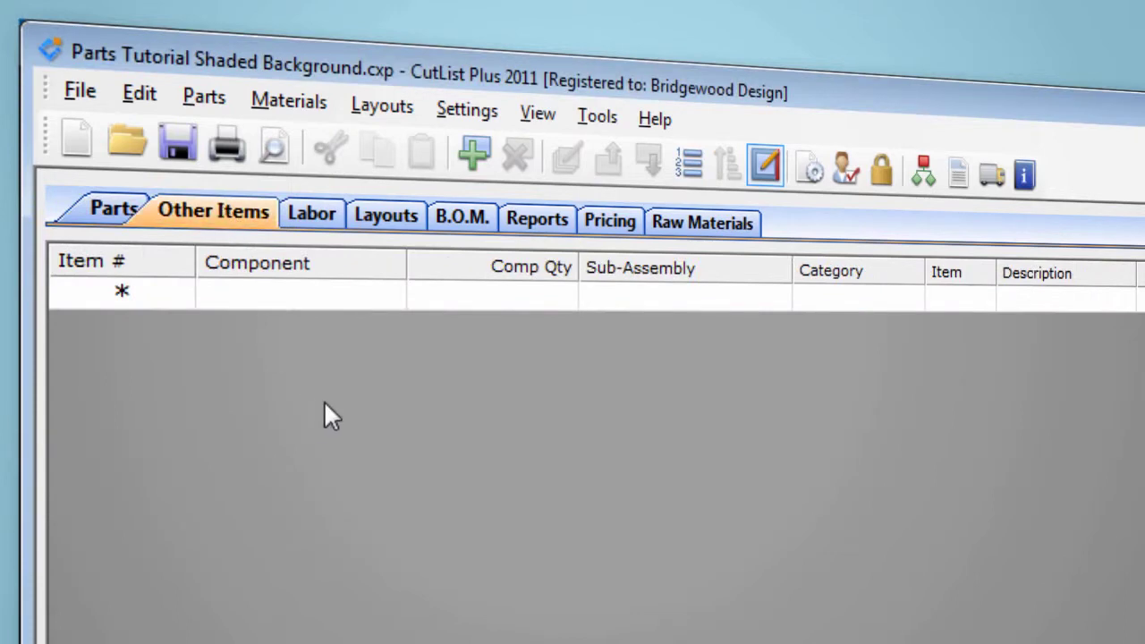
click(260, 294)
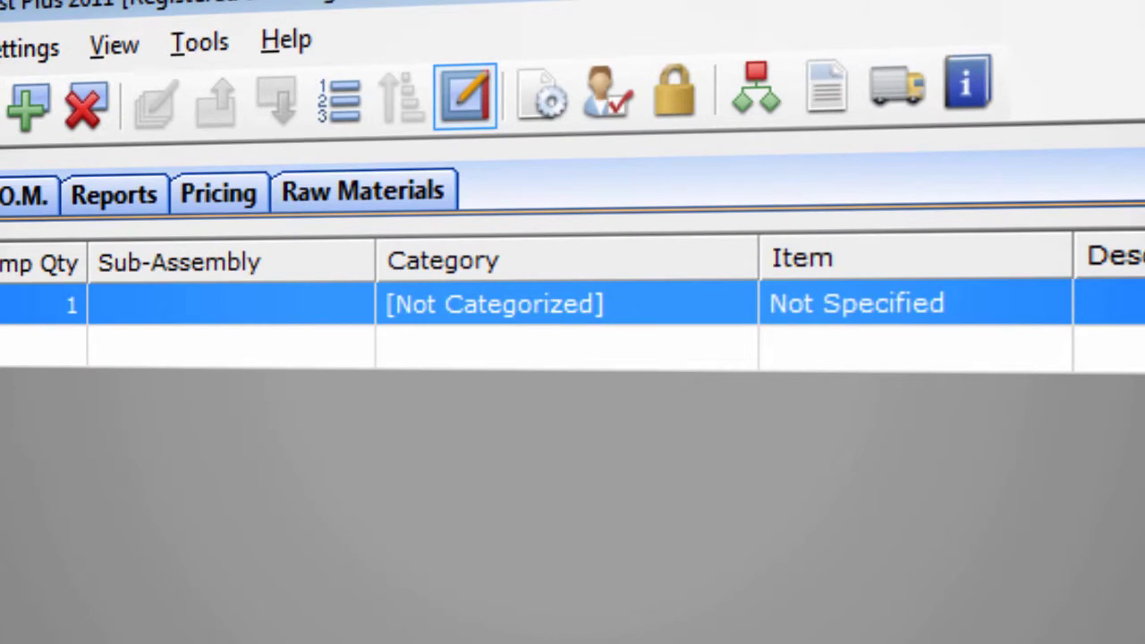
click(828, 303)
click(827, 303)
click(539, 436)
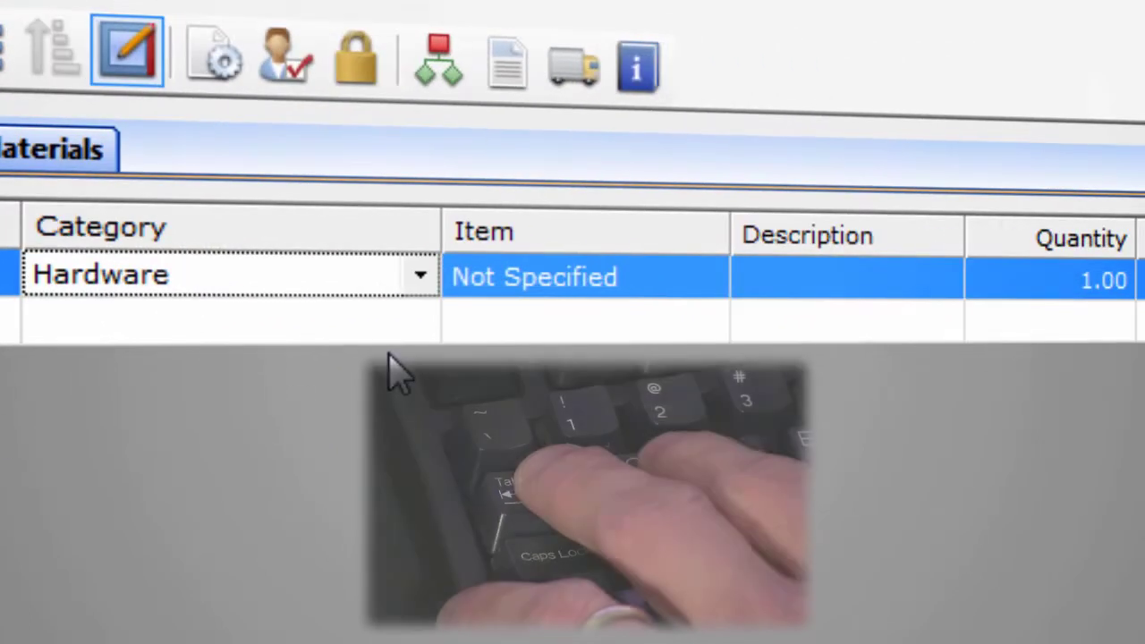
key(Tab)
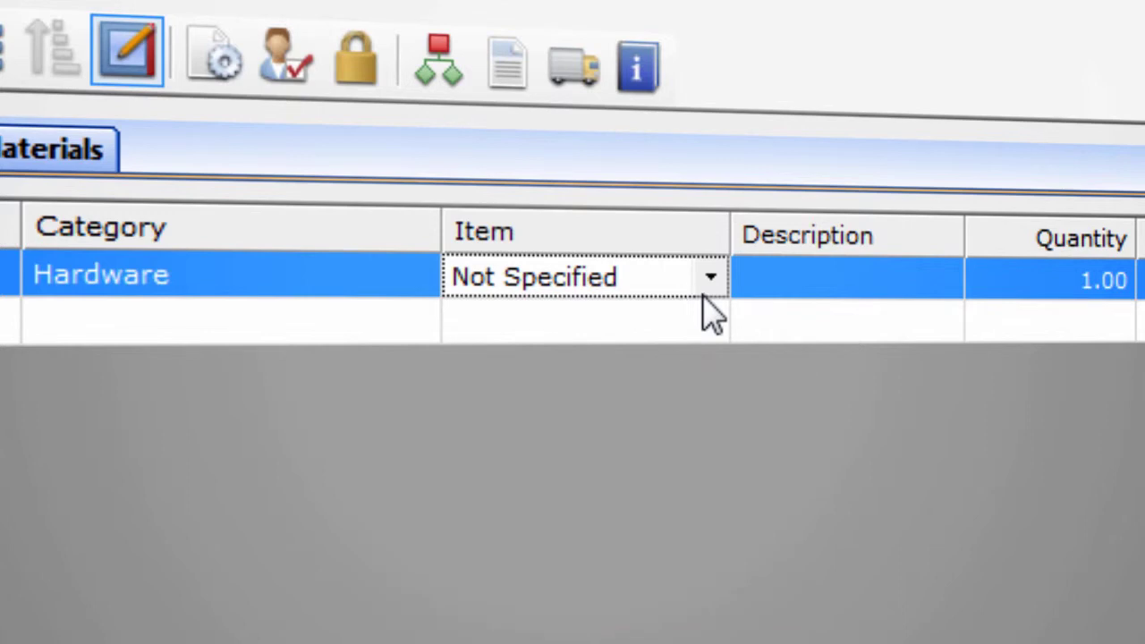
click(710, 280)
click(662, 436)
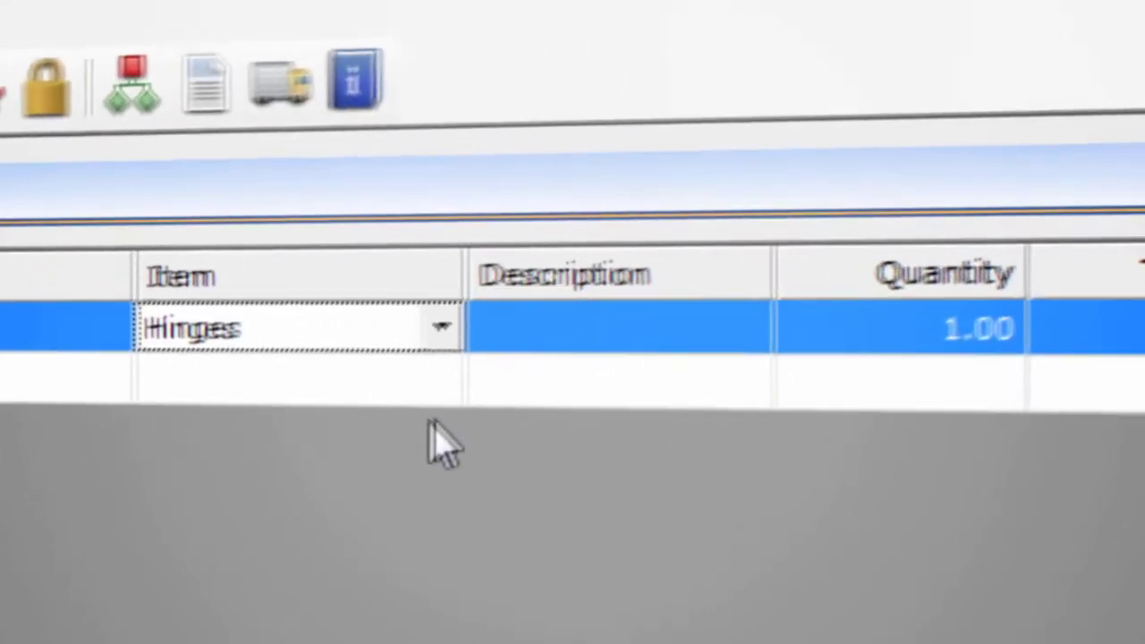
- Try "Optional" as the hinges' description, clear it, and set the quantity to 4
click(910, 283)
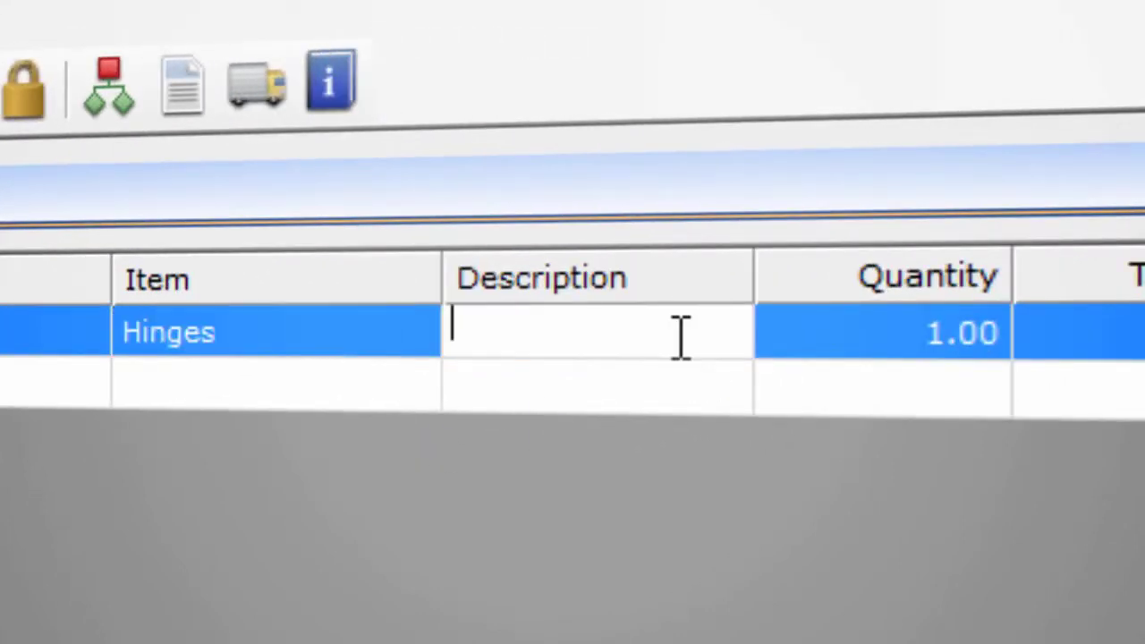
text(Optional)
double_click(680, 340)
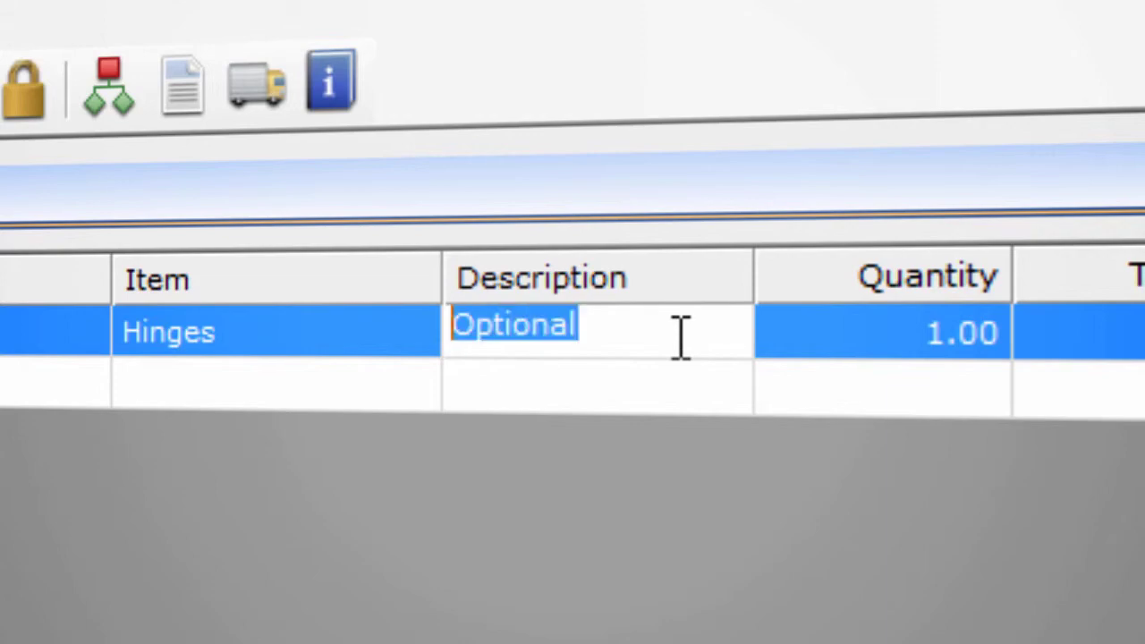
key(BackSpace)
key(Tab)
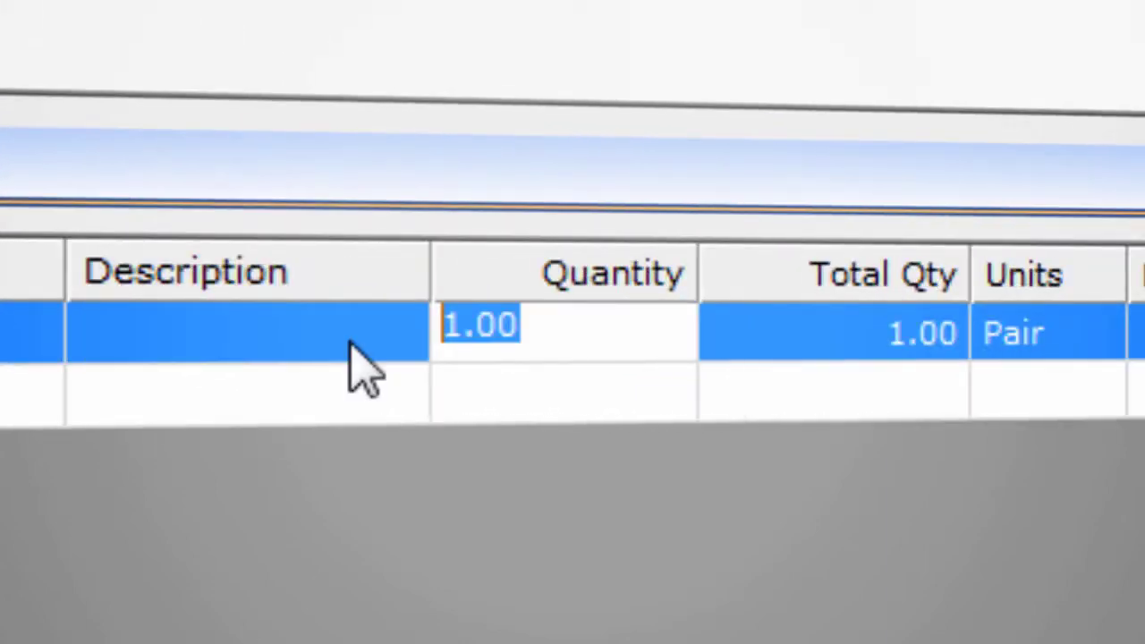
text(4)
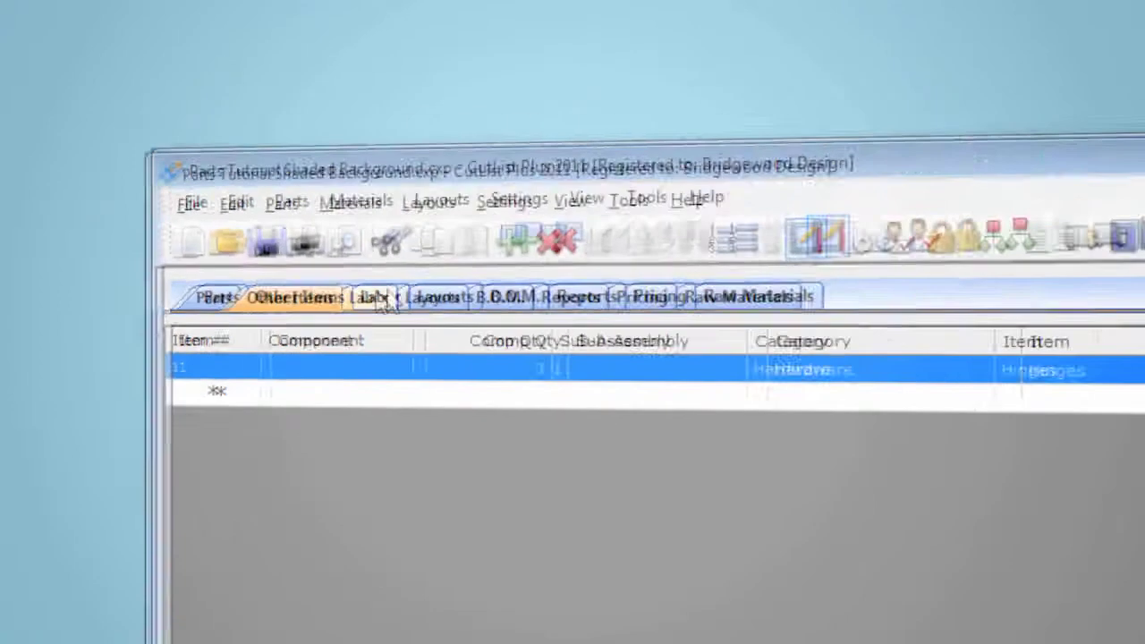
- Add a labor entry with the labor type Finishing and set its hours to 2.5
click(494, 286)
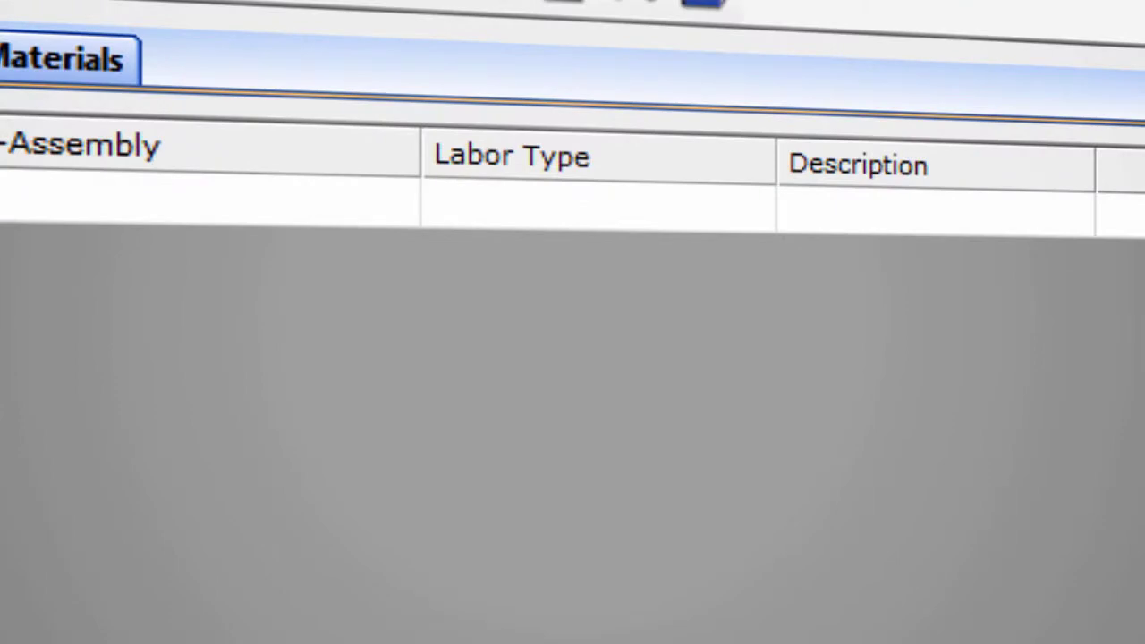
click(657, 359)
click(775, 208)
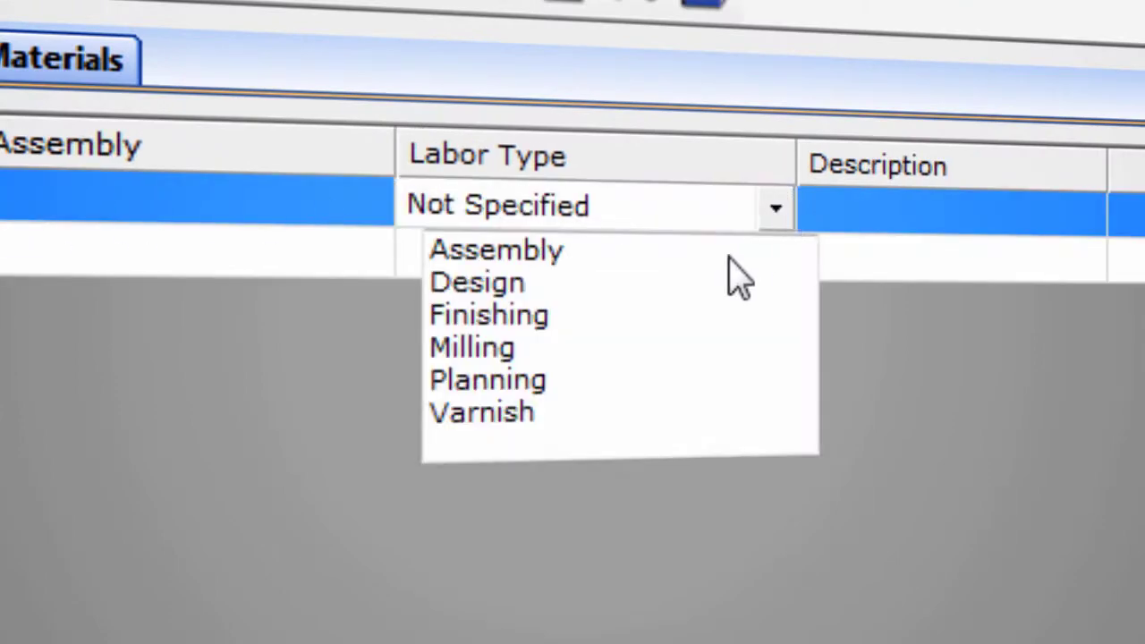
click(662, 320)
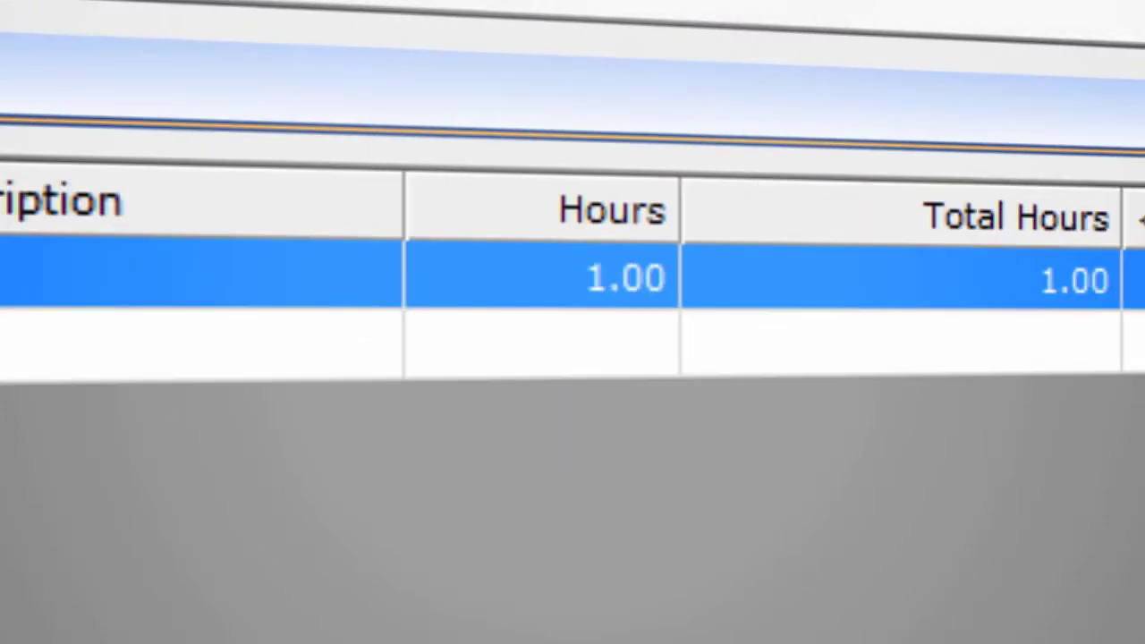
key(Tab)
text(2.5)
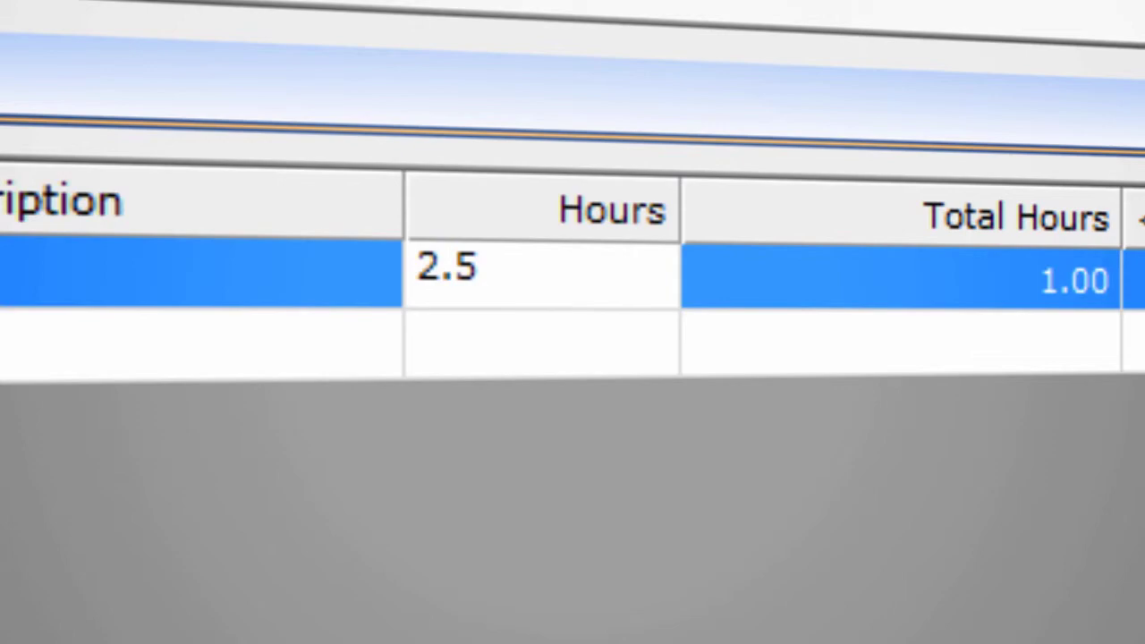
click(1036, 285)
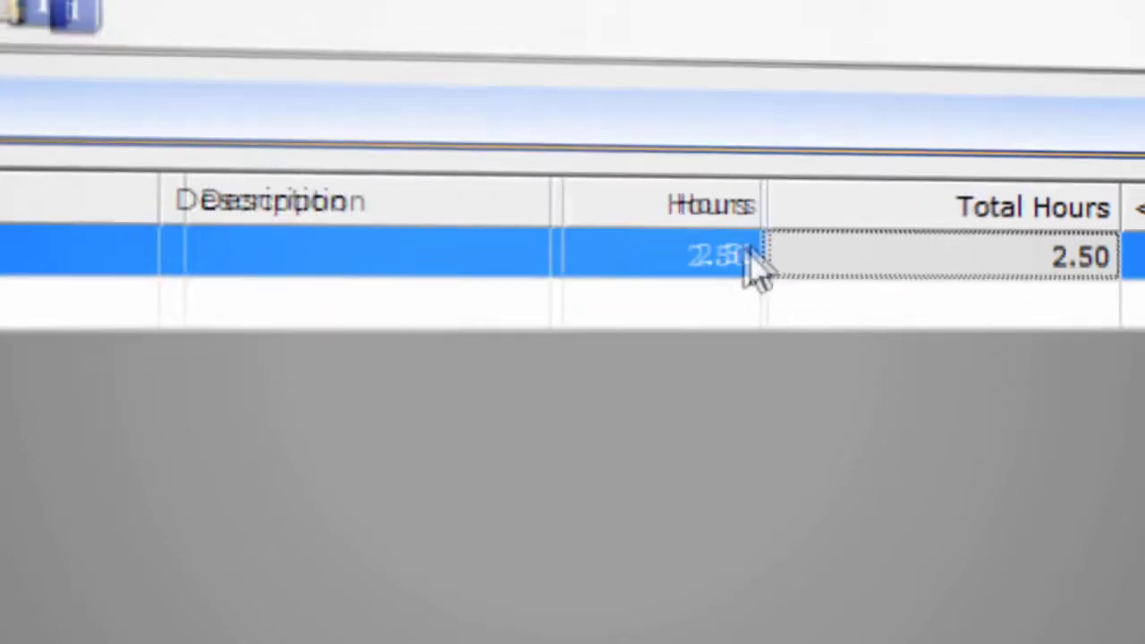